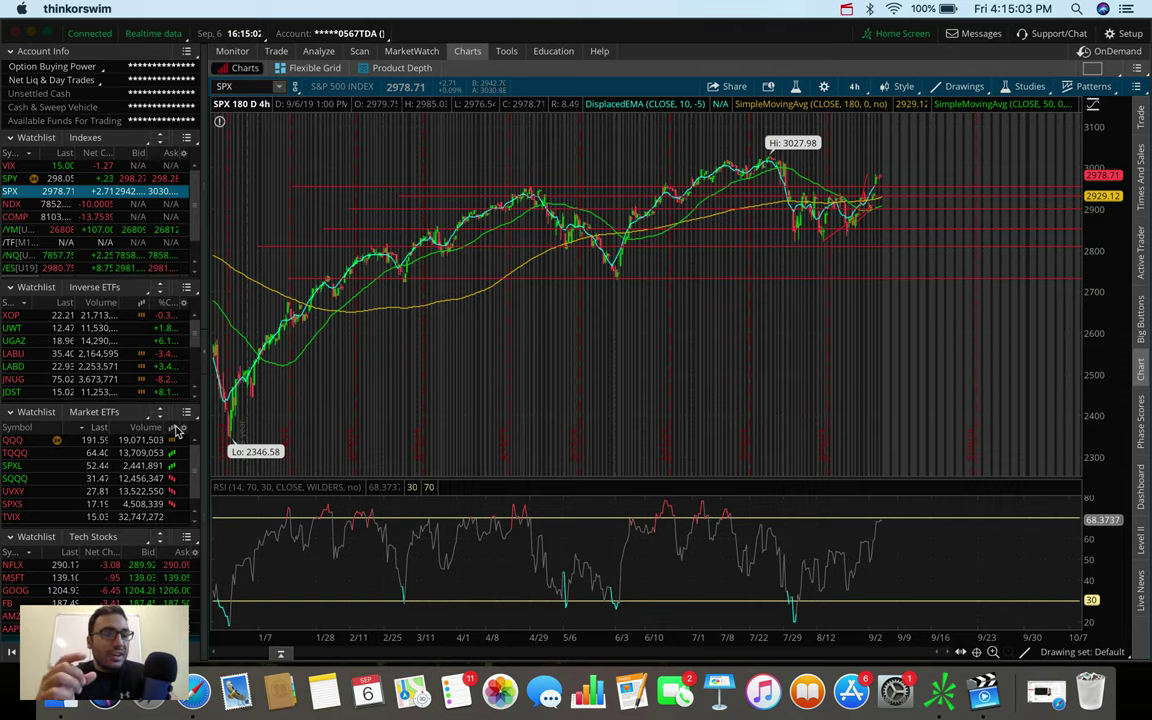
Chart the /NQ futures and the $DJI index in turn from the Indexes watchlist
scroll(30, 227, "down", 2)
left_click(30, 230)
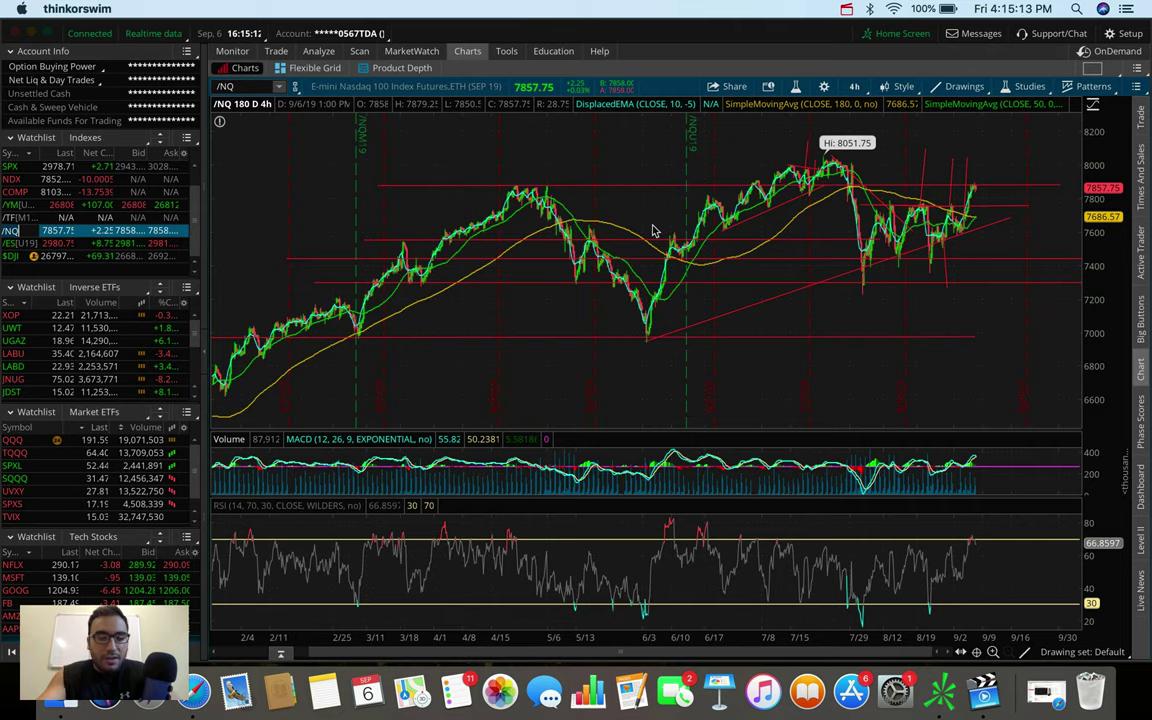
left_click(20, 256)
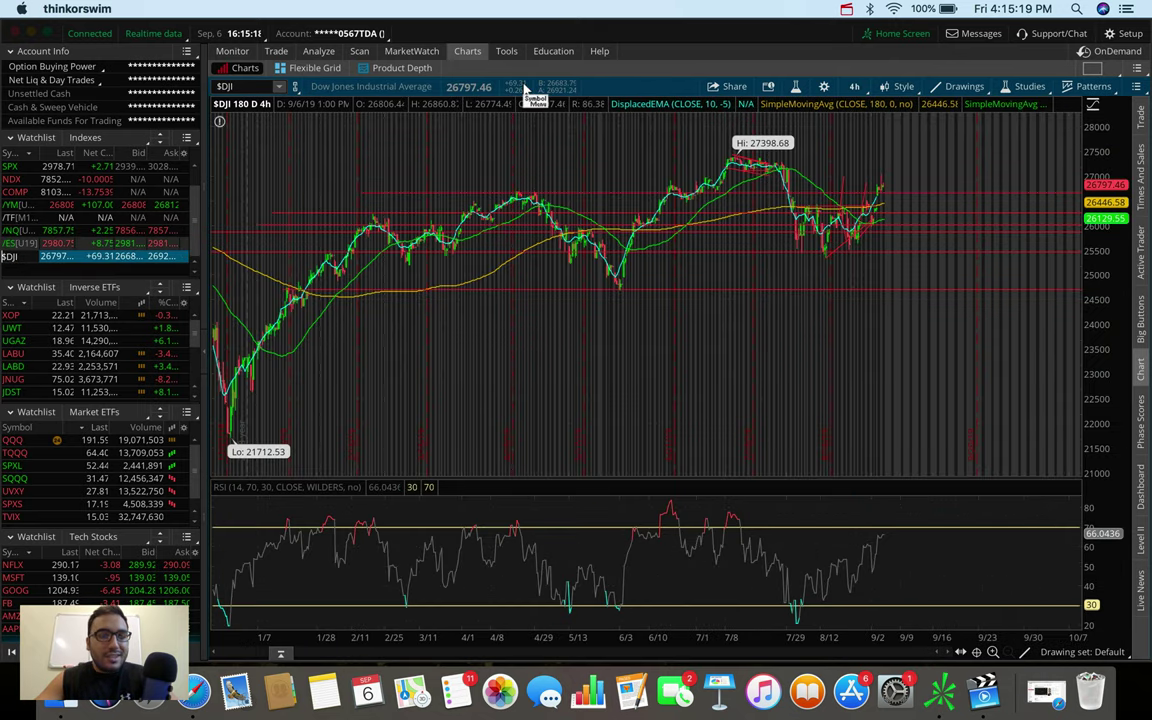
left_click(745, 365)
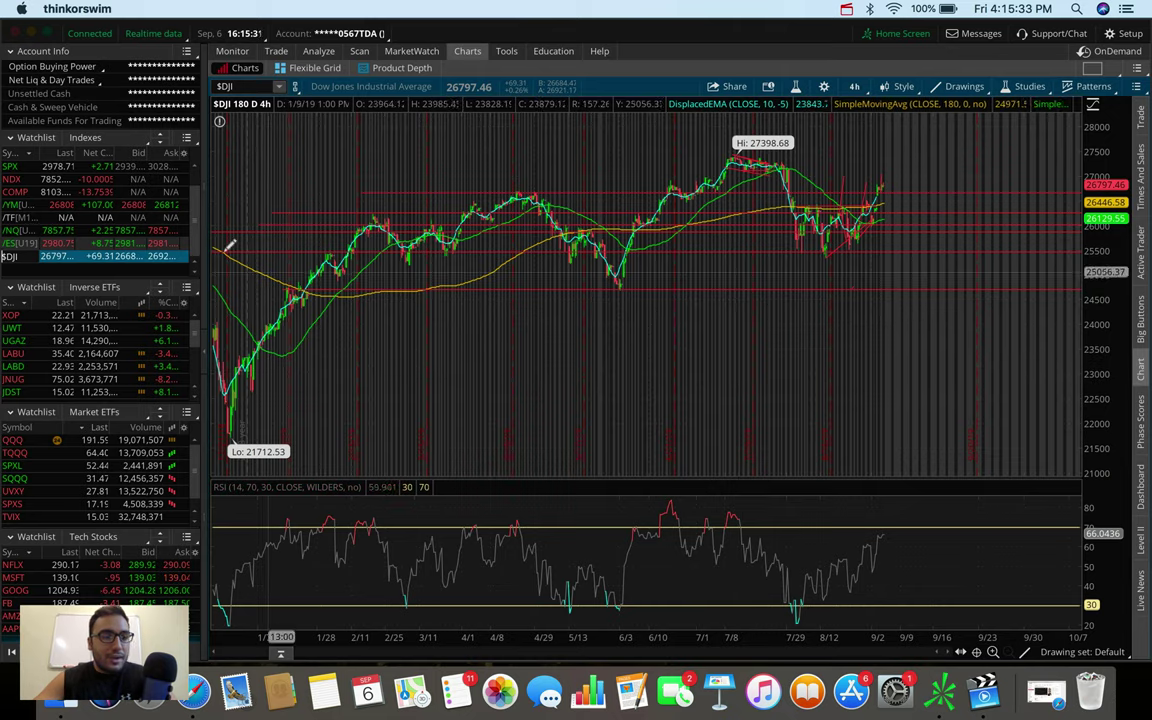
Chart SPX and view it on the 5 D : 5m and 20 D : 1h time frames
left_click(12, 191)
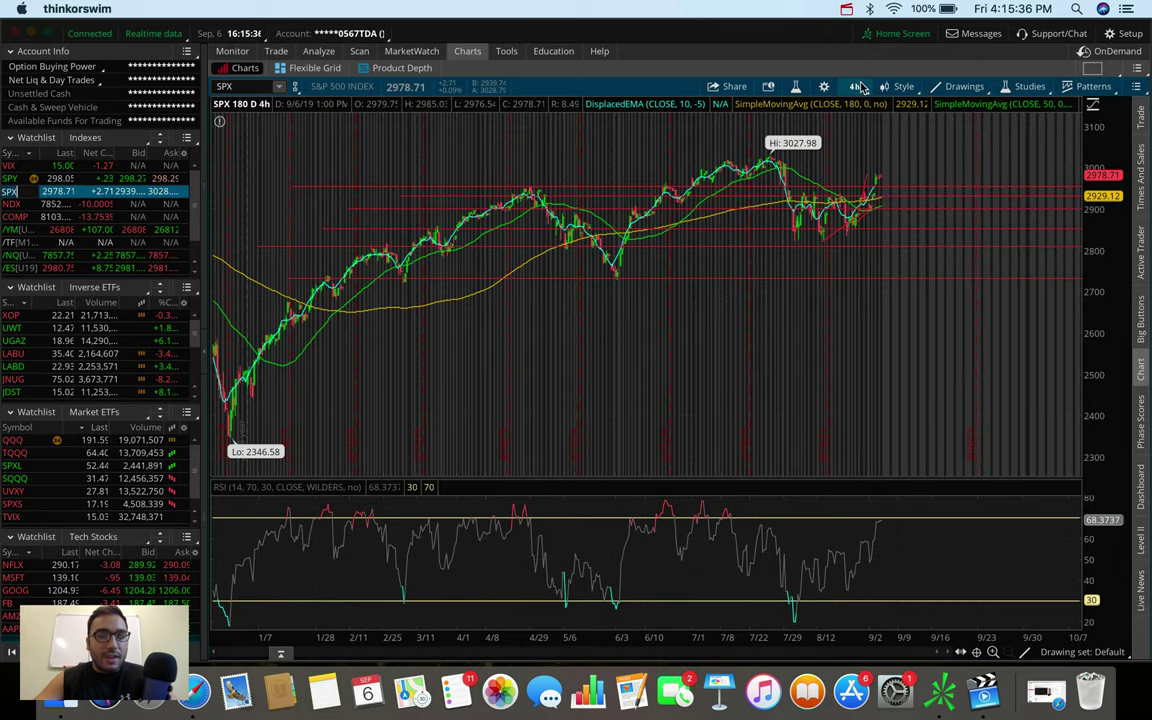
left_click(855, 89)
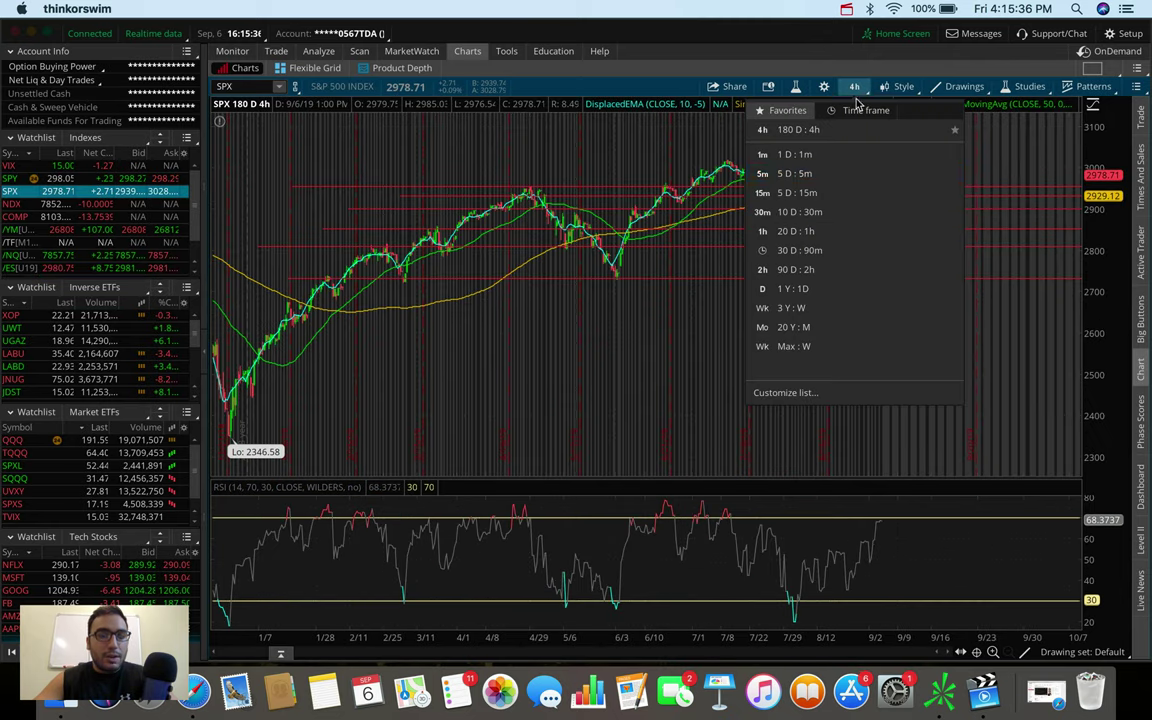
left_click(834, 173)
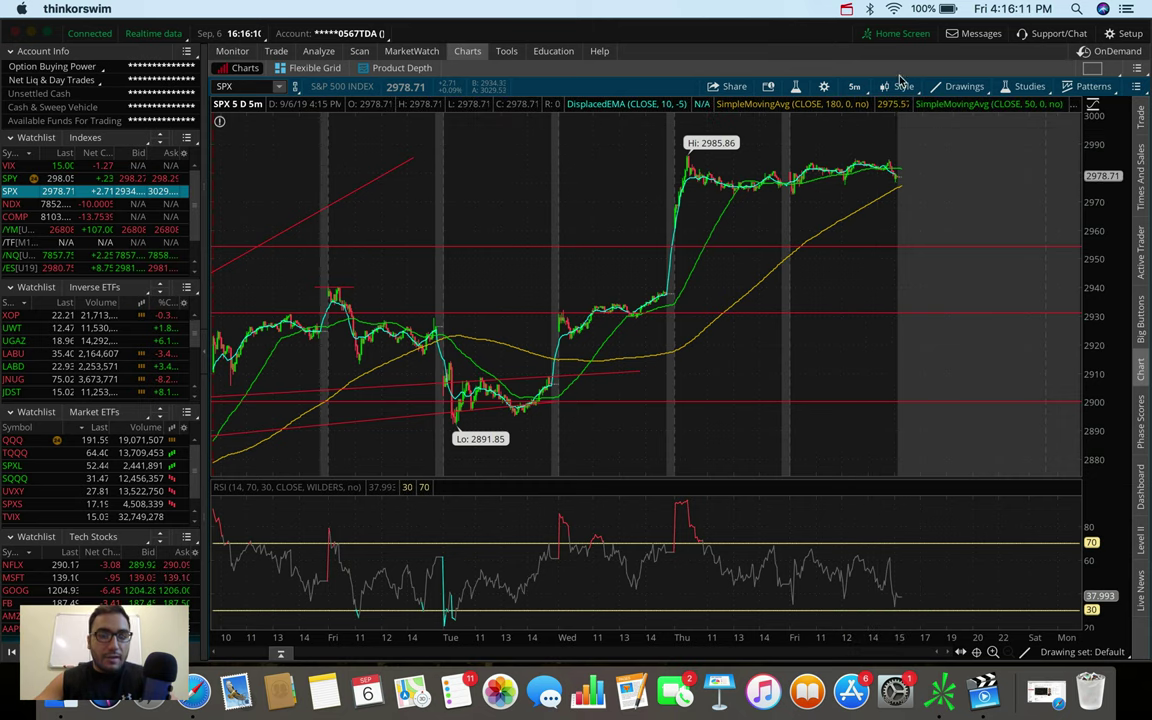
left_click(854, 88)
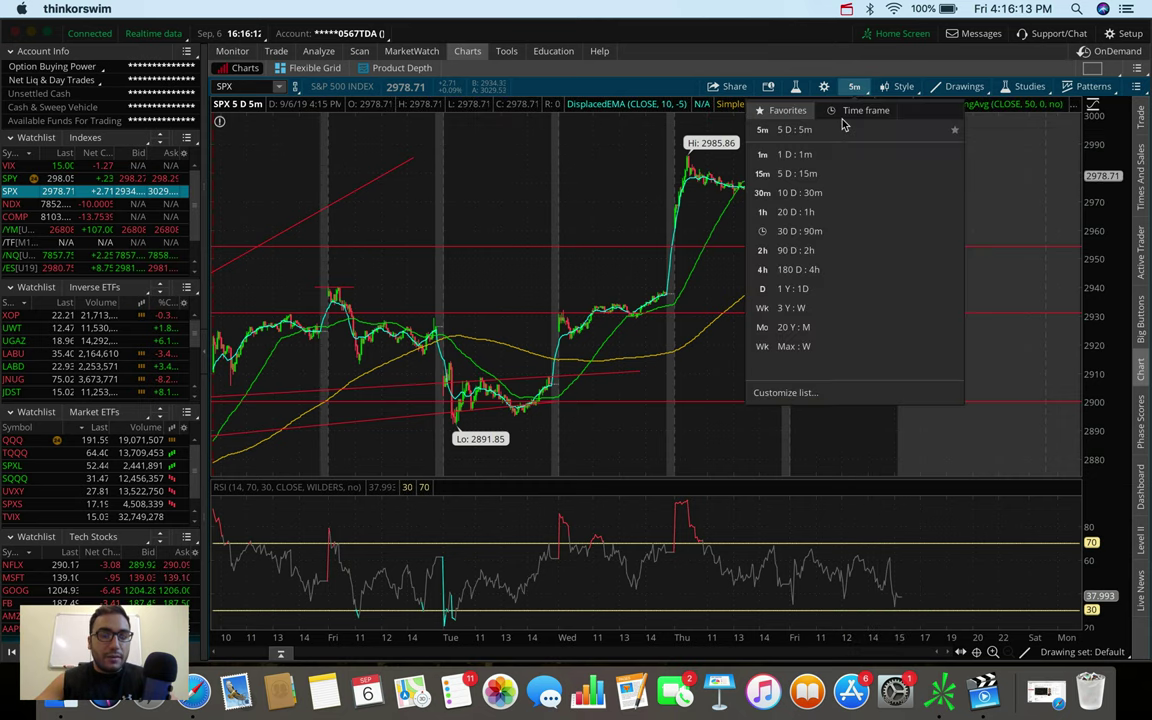
left_click(815, 214)
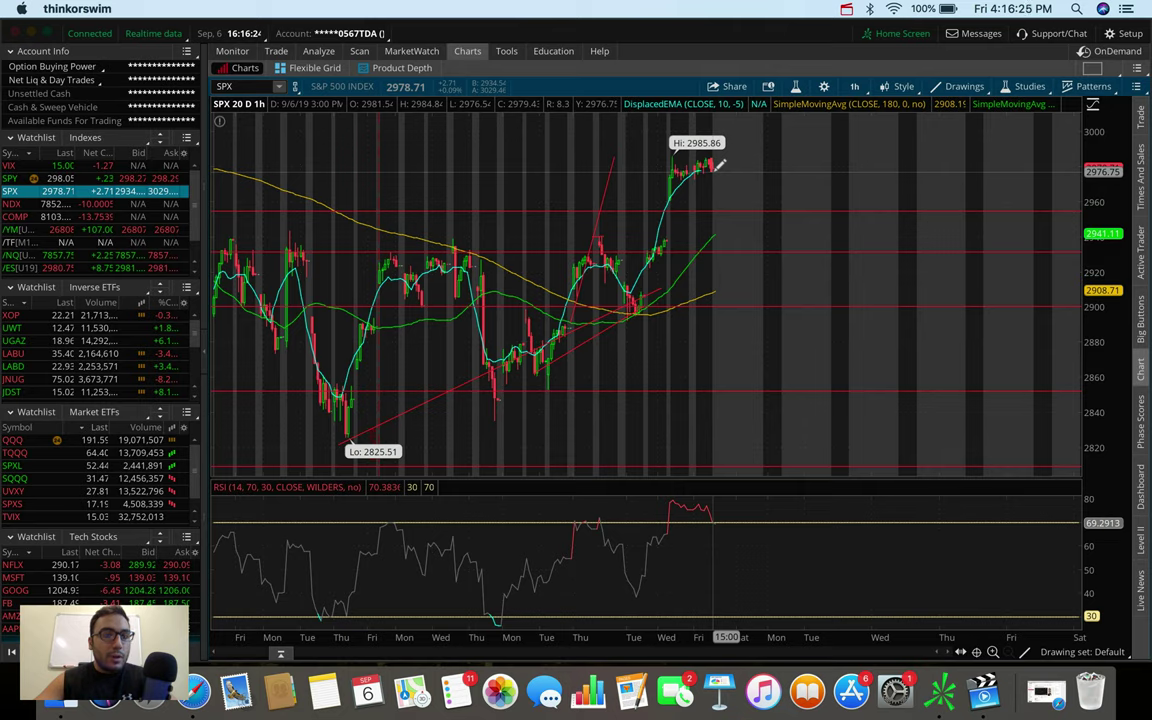
Display SPX on the 180 D : 4h time frame and examine the latest September candles against the horizontal price levels below
left_click(857, 86)
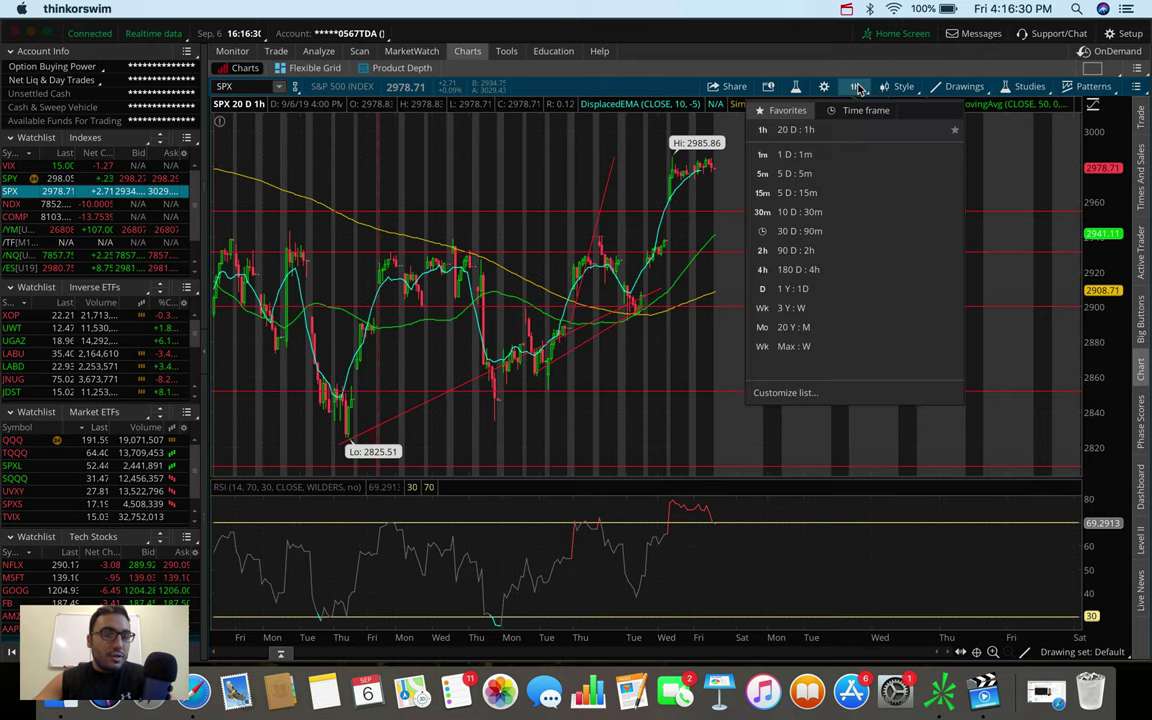
left_click(810, 269)
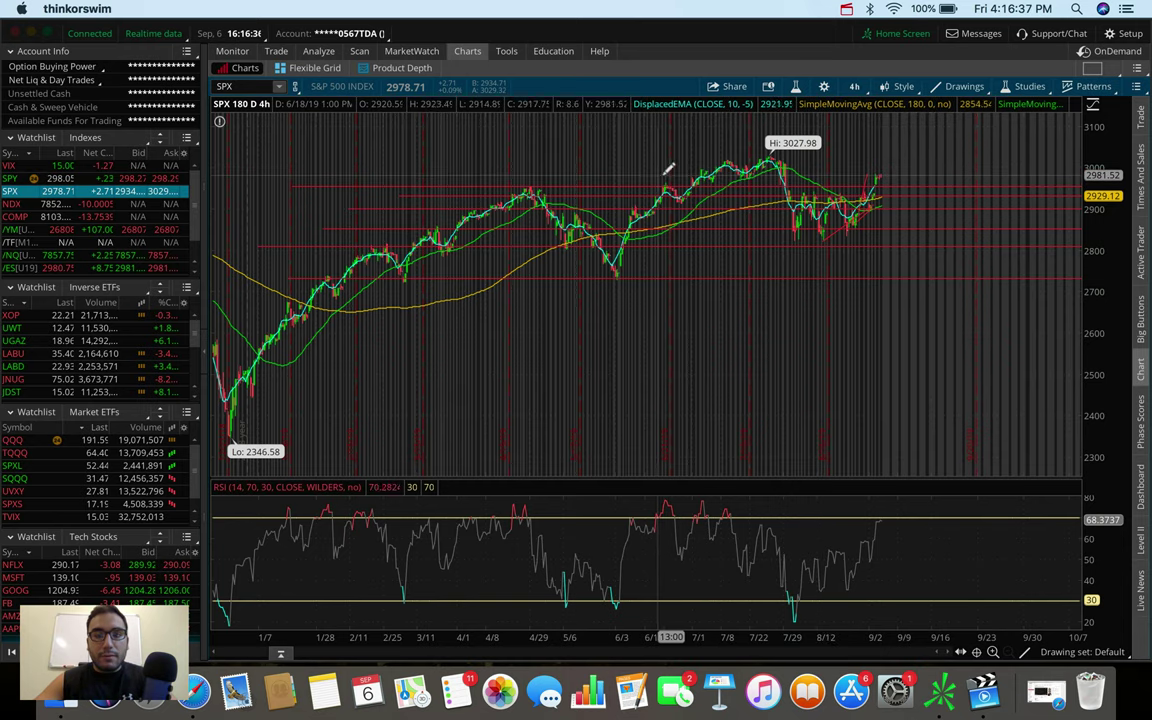
scroll(691, 177, "up", 5)
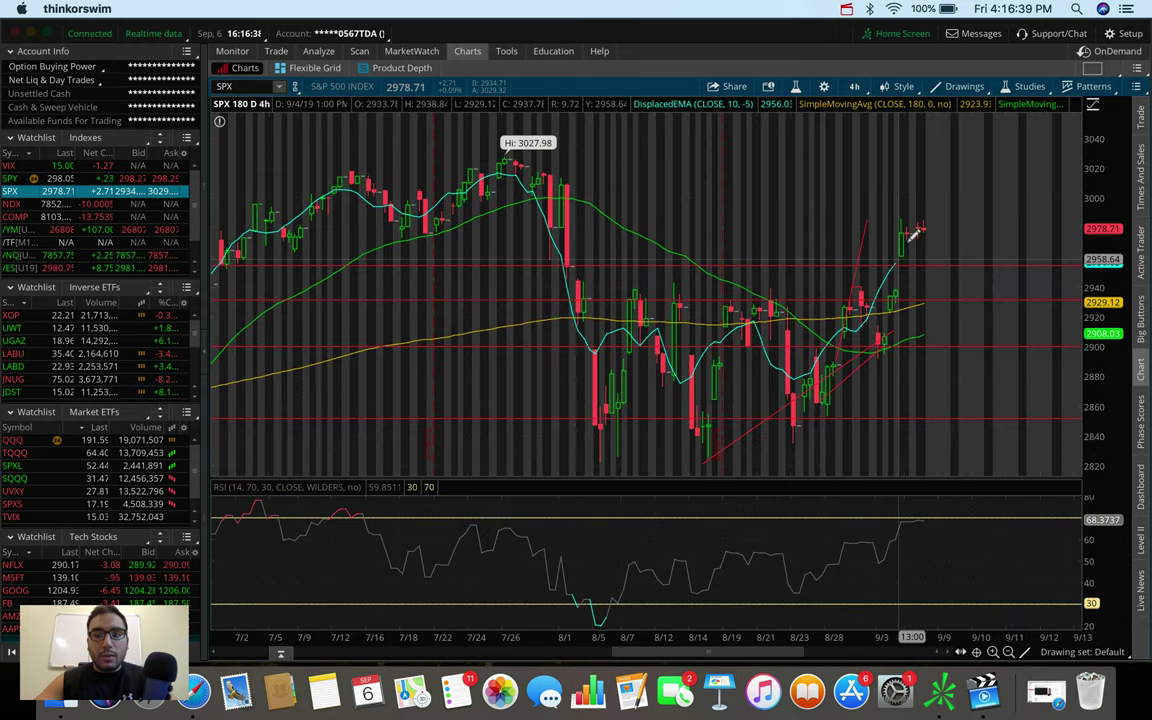
mouse_move(943, 260)
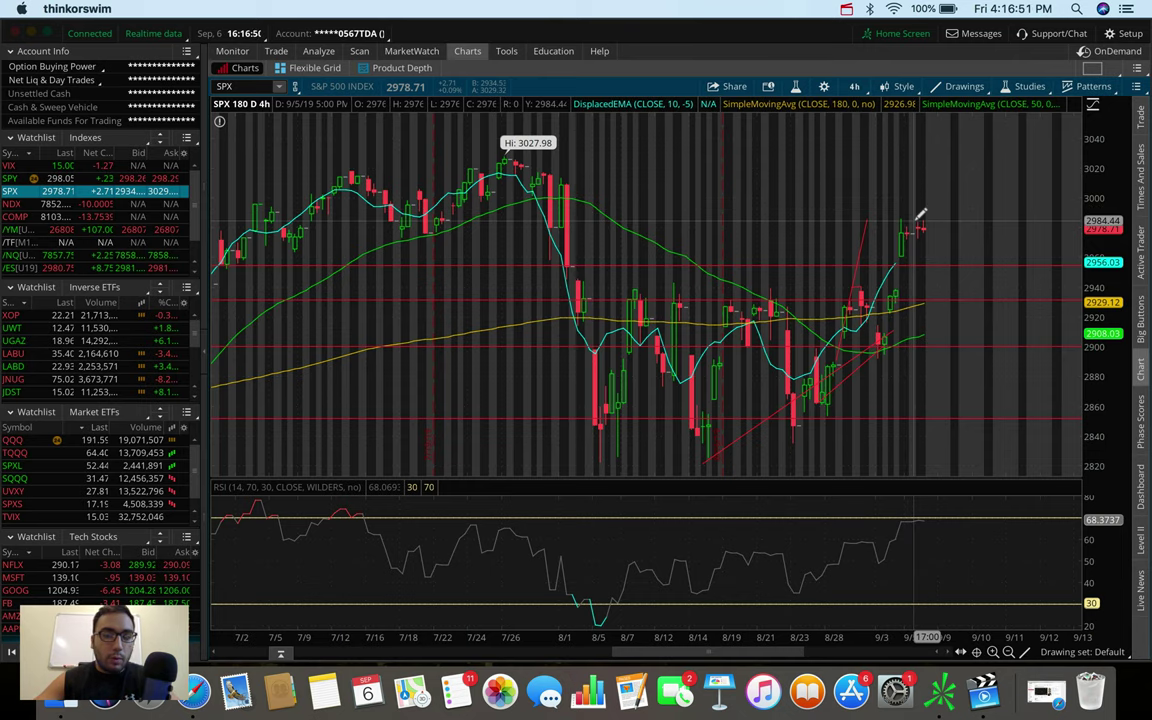
mouse_move(926, 231)
left_mouse_down()
mouse_move(929, 260)
mouse_move(931, 225)
left_mouse_up()
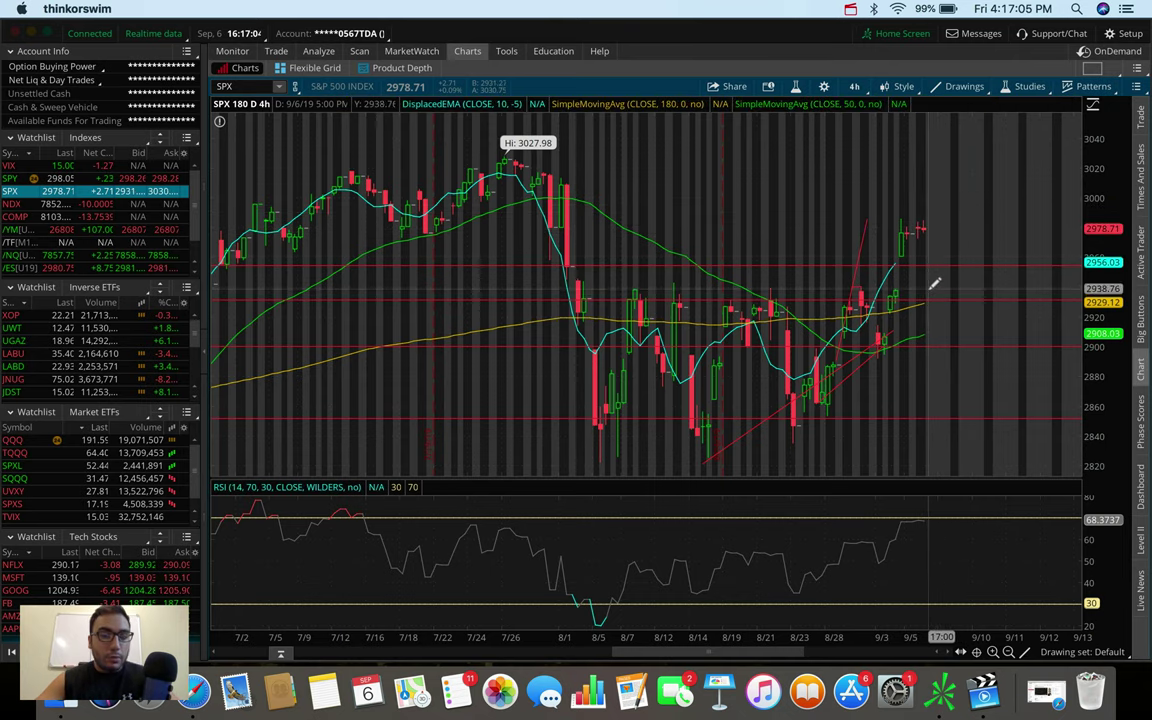
mouse_move(933, 293)
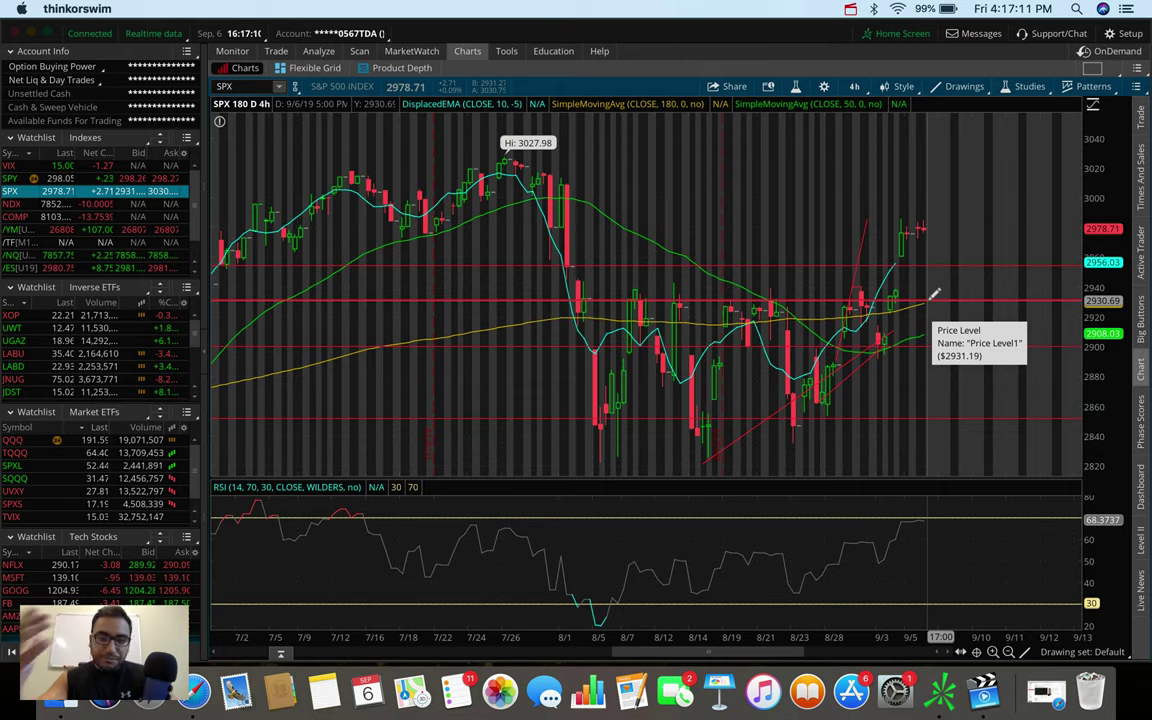
Review SPX again on the 20 D : 1h and 5 D : 5m time frames, examining the most recent price action
left_click(854, 86)
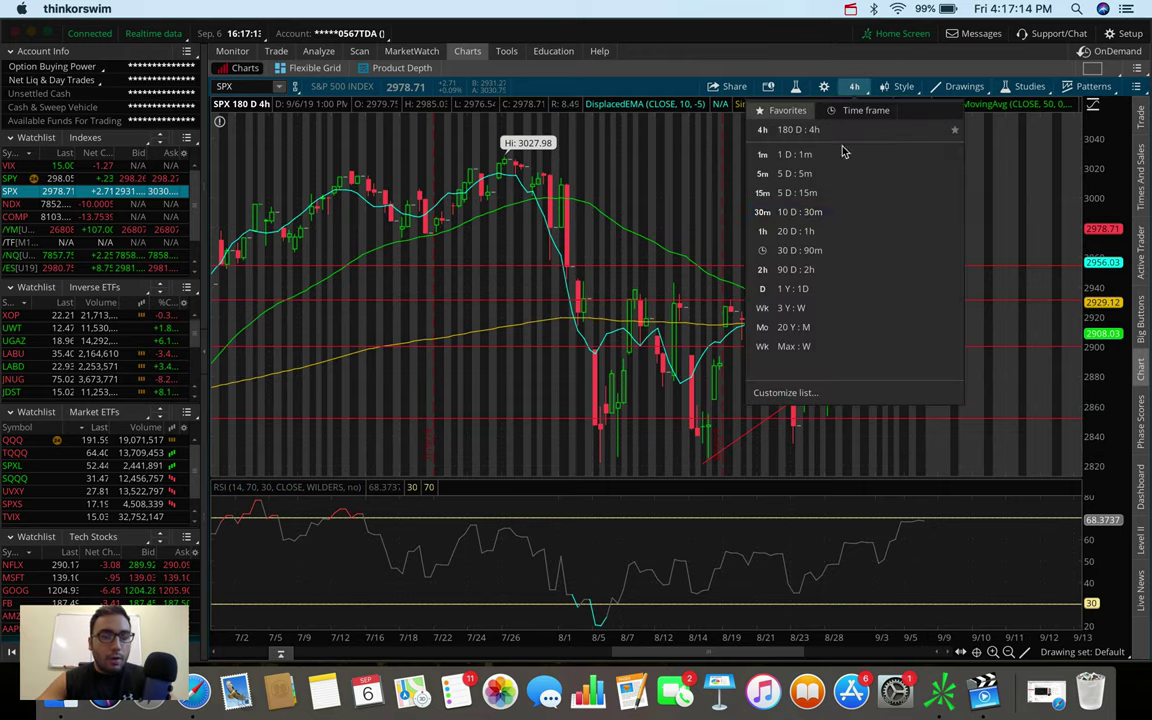
left_click(824, 234)
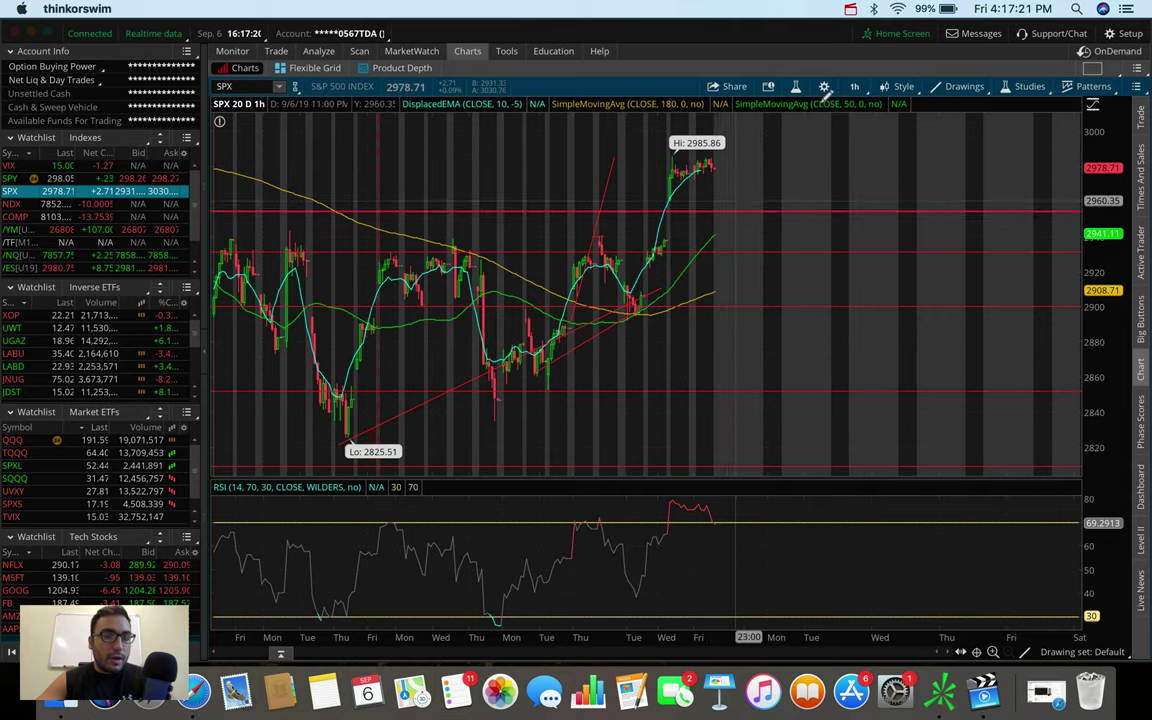
left_click(856, 87)
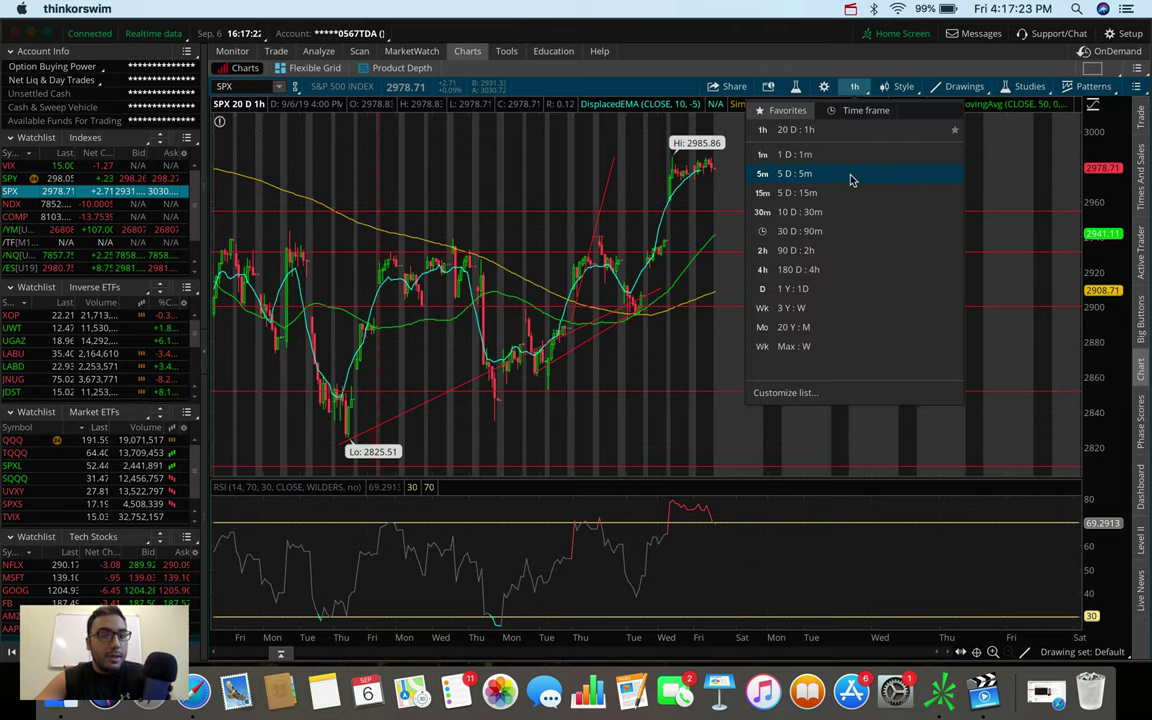
left_click(851, 179)
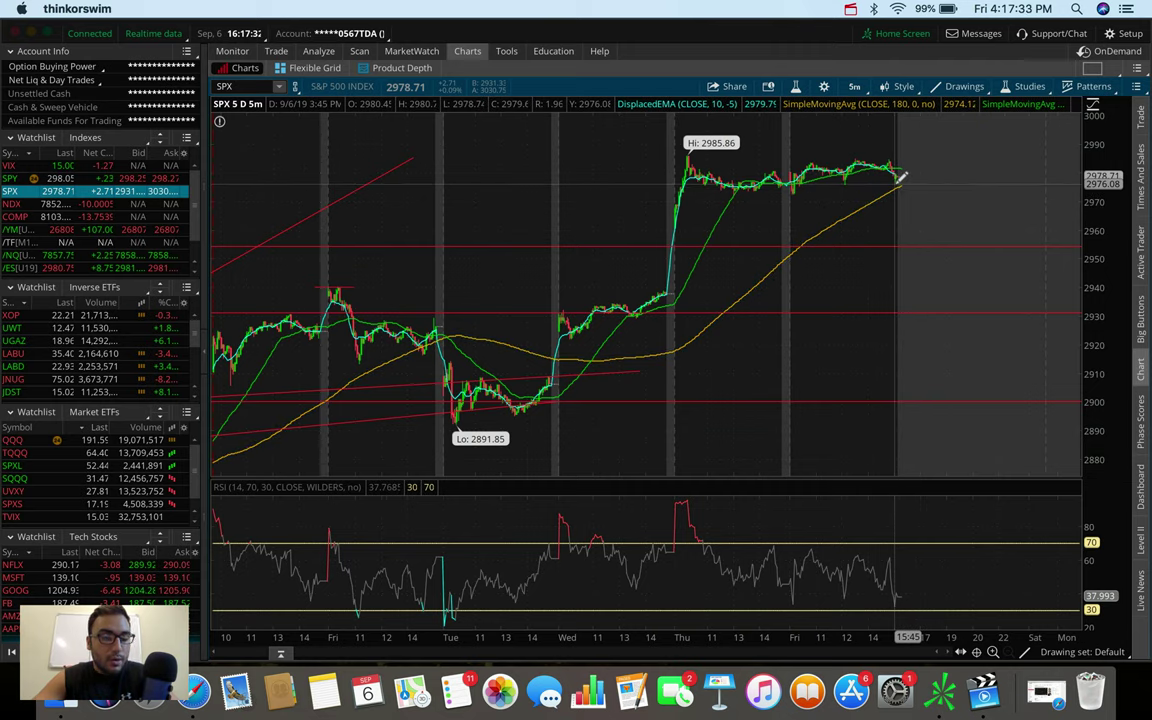
left_click(906, 244)
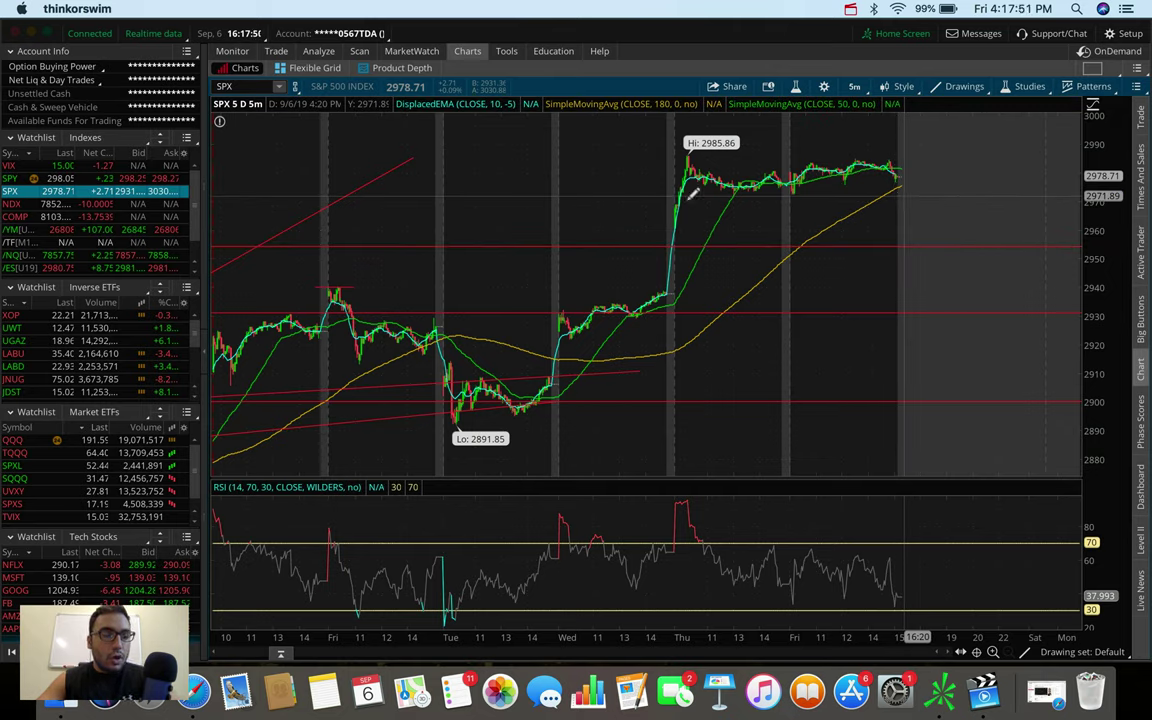
Chart the /NQ futures and show them on the 20 D : 1h time frame
left_click_drag(73, 200, 571, 153)
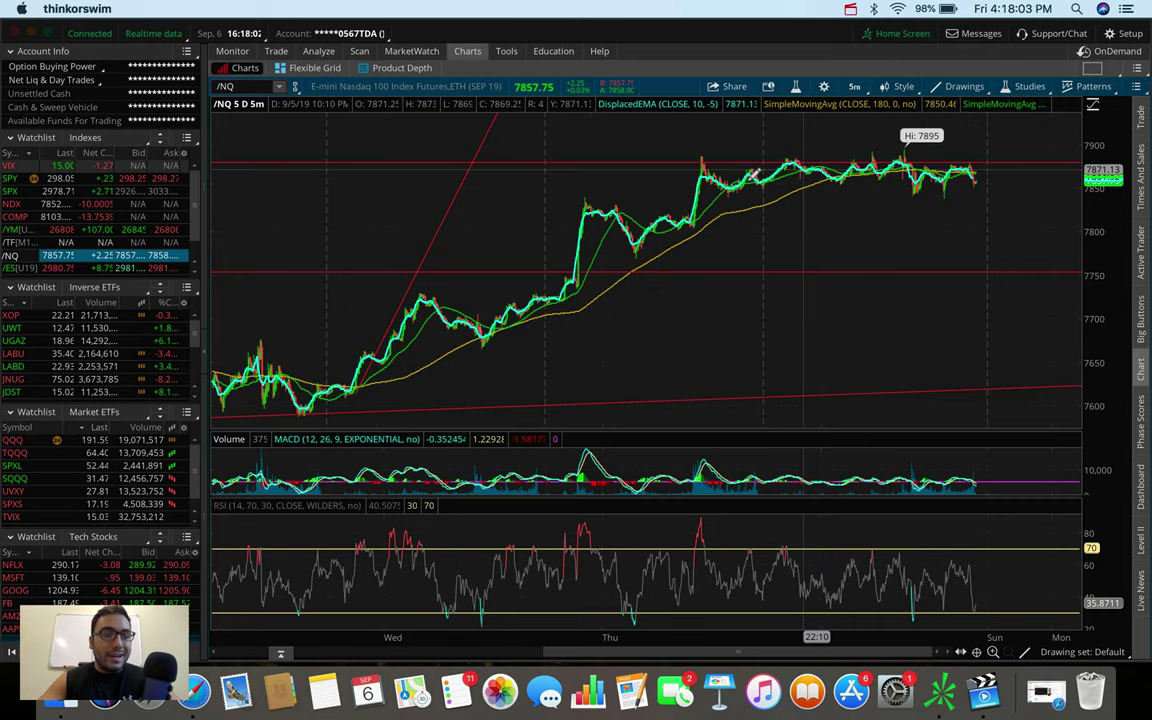
left_click(854, 86)
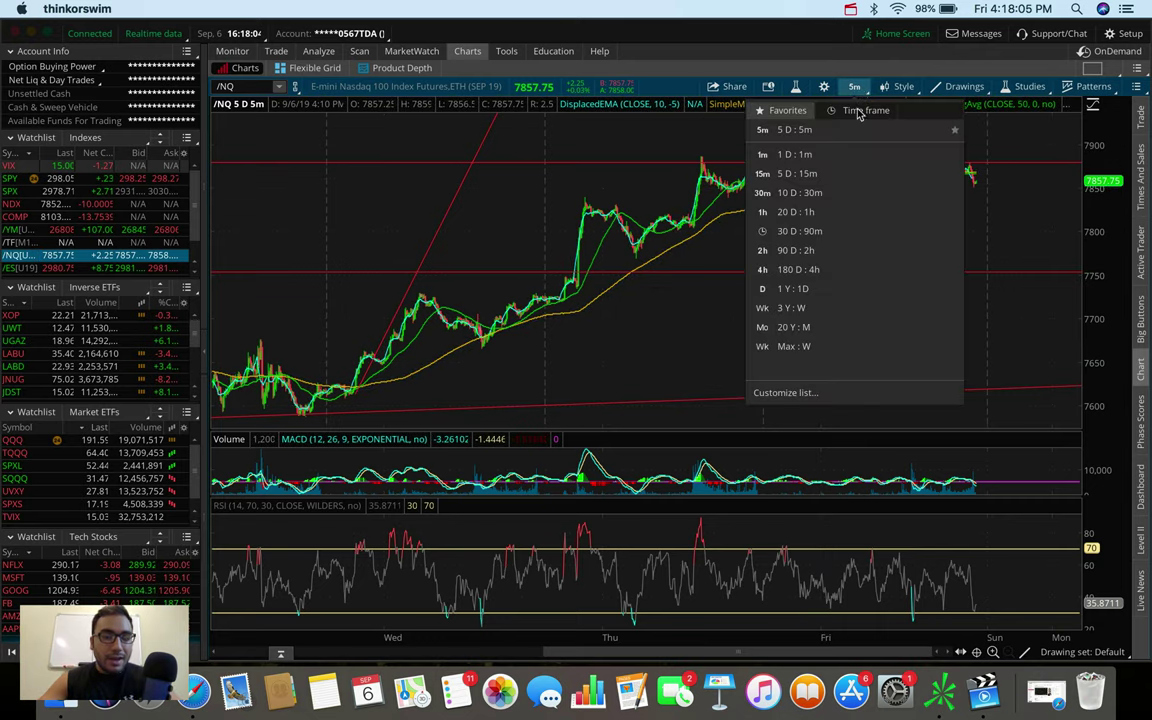
left_click(796, 212)
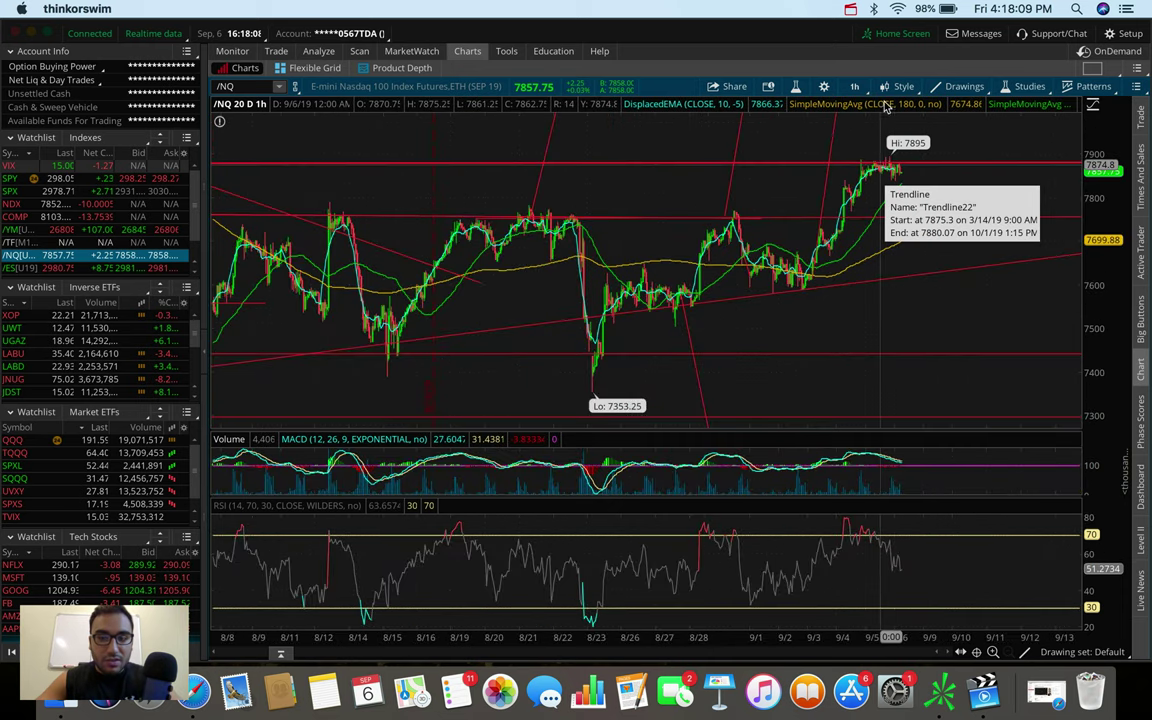
Examine the latest /NQ candles against the trendlines on the 180 D : 4h time frame, and return to 20 D : 1h
left_click(854, 86)
left_click(838, 268)
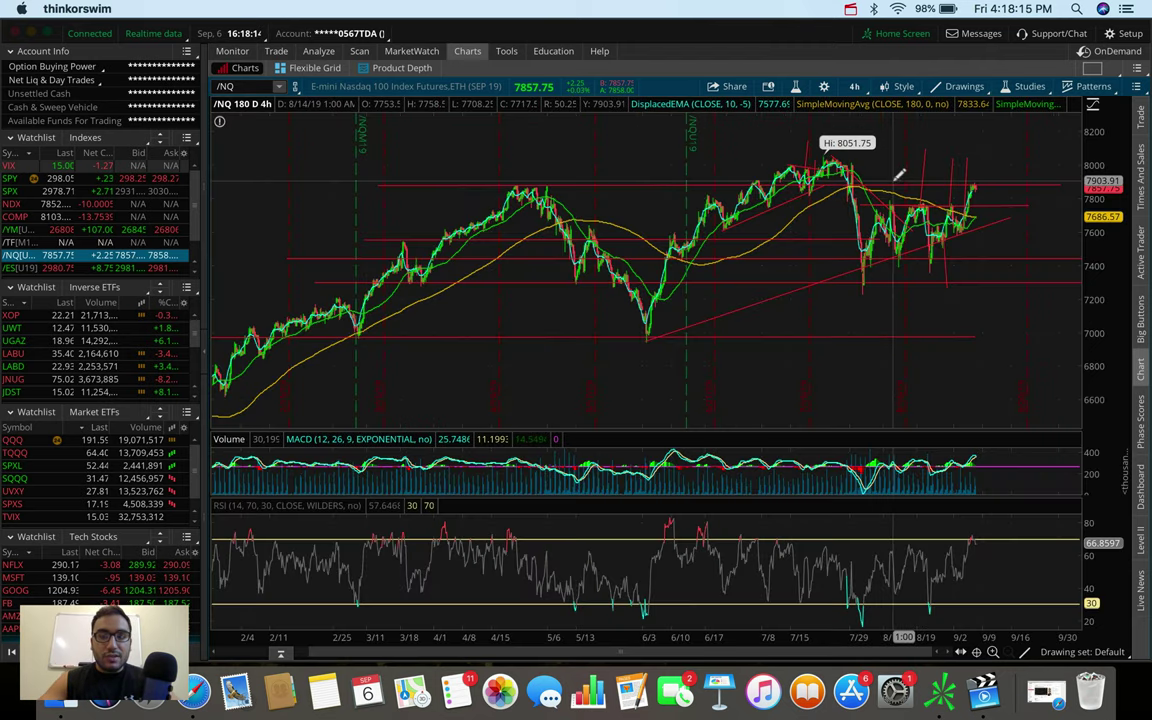
mouse_move(898, 178)
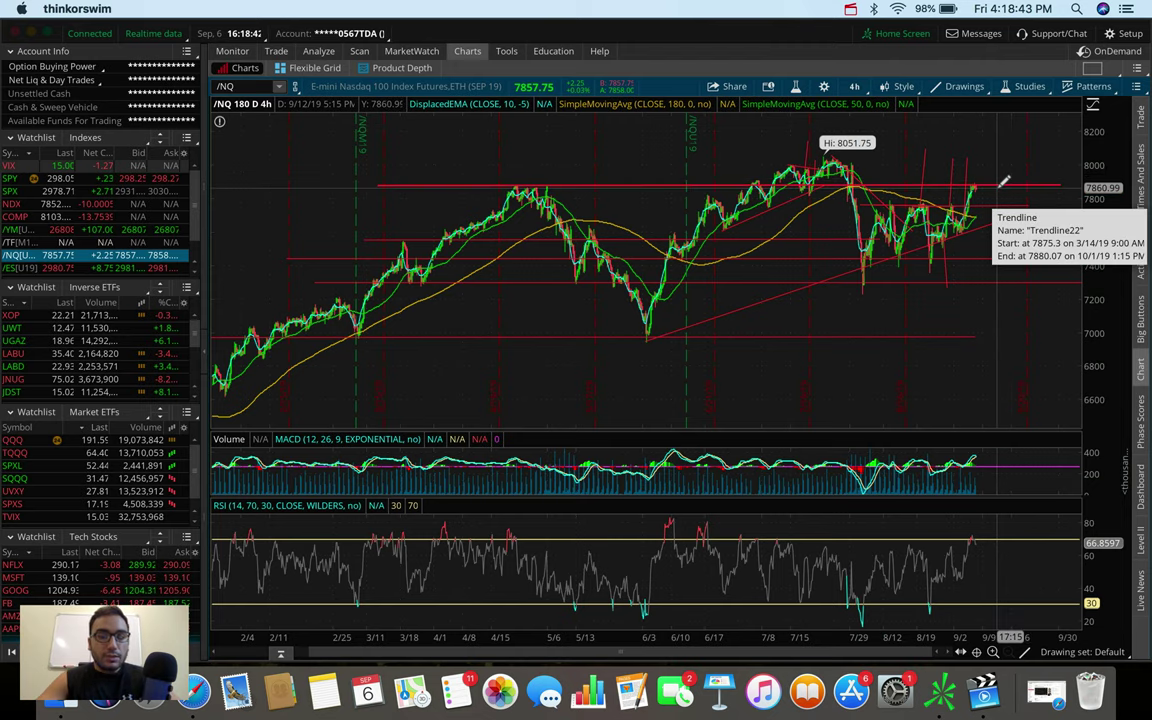
left_click_drag(977, 190, 800, 200)
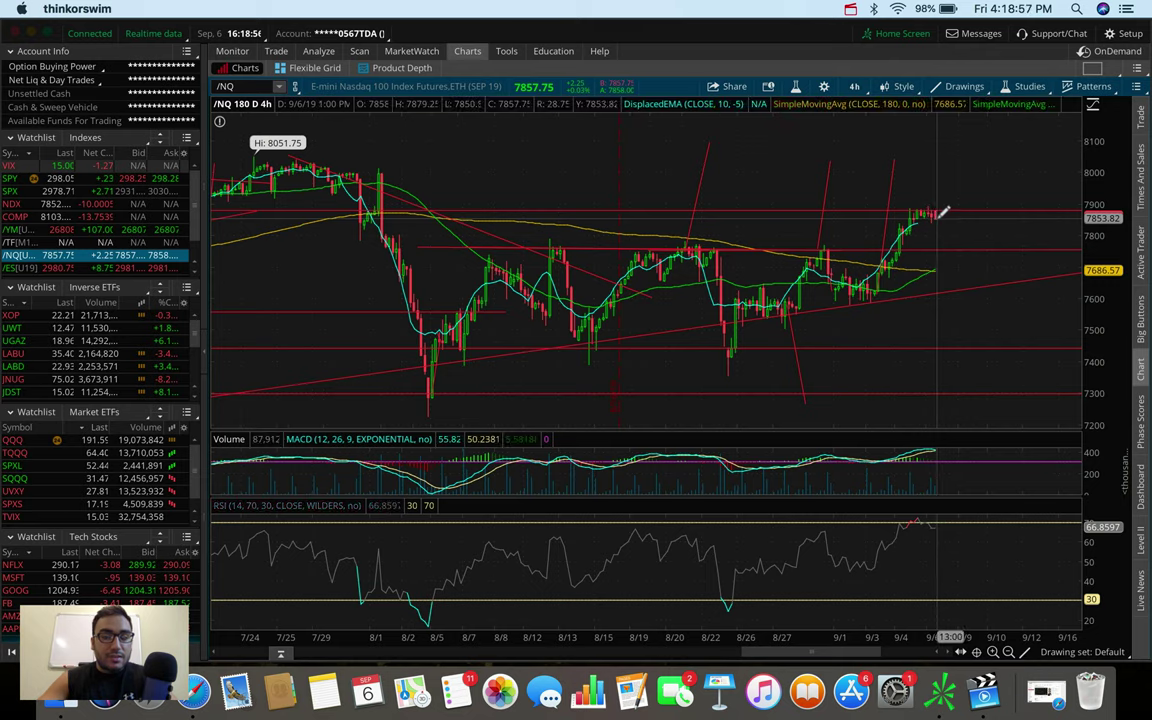
mouse_move(946, 244)
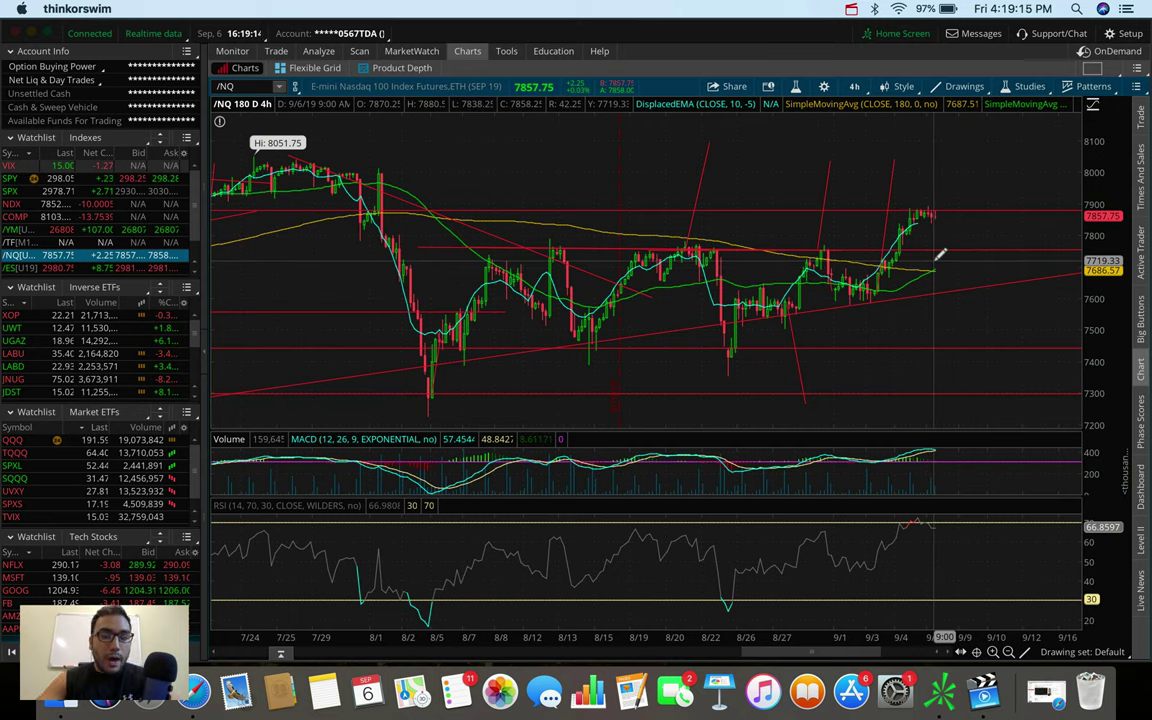
left_click(855, 87)
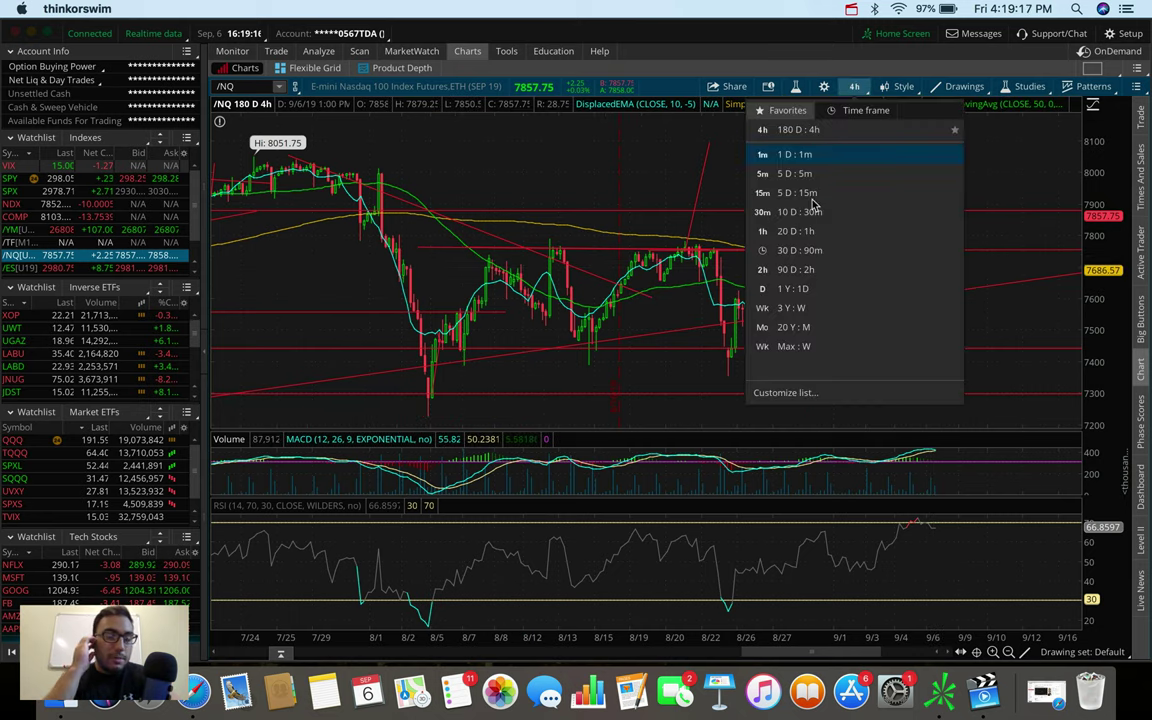
left_click(805, 232)
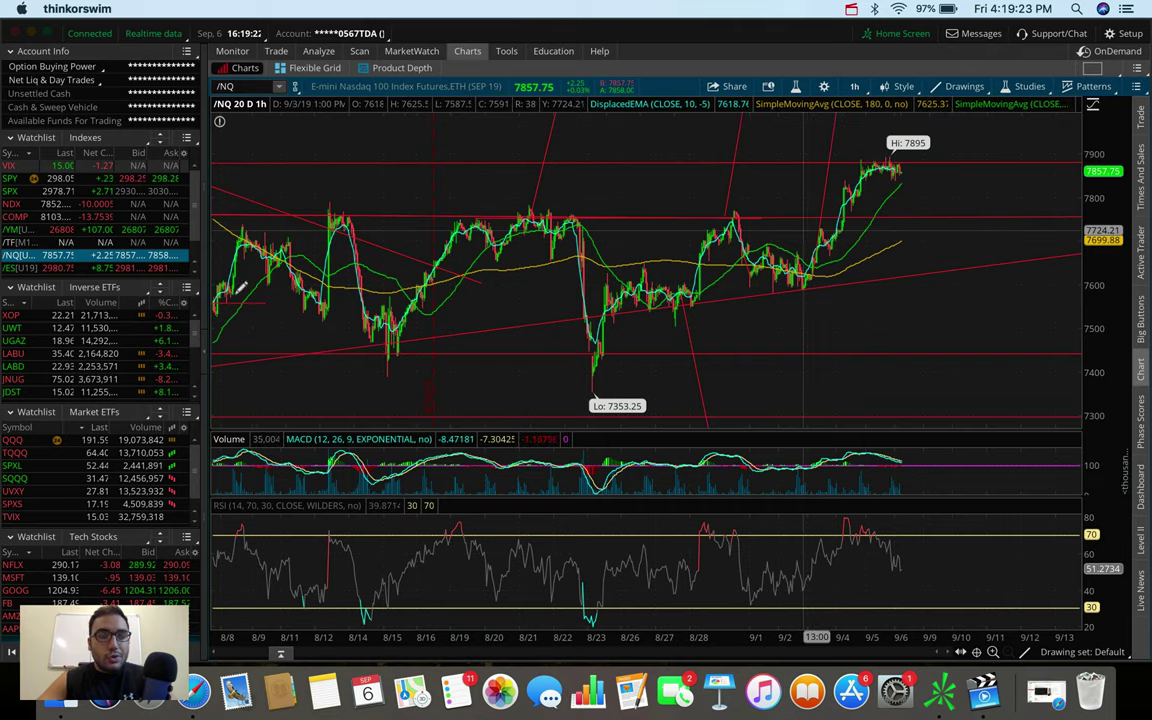
Chart $DJI on the 180 D : 4h time frame and examine the price action from late June to September
scroll(90, 215, "down", 2)
left_click(33, 256)
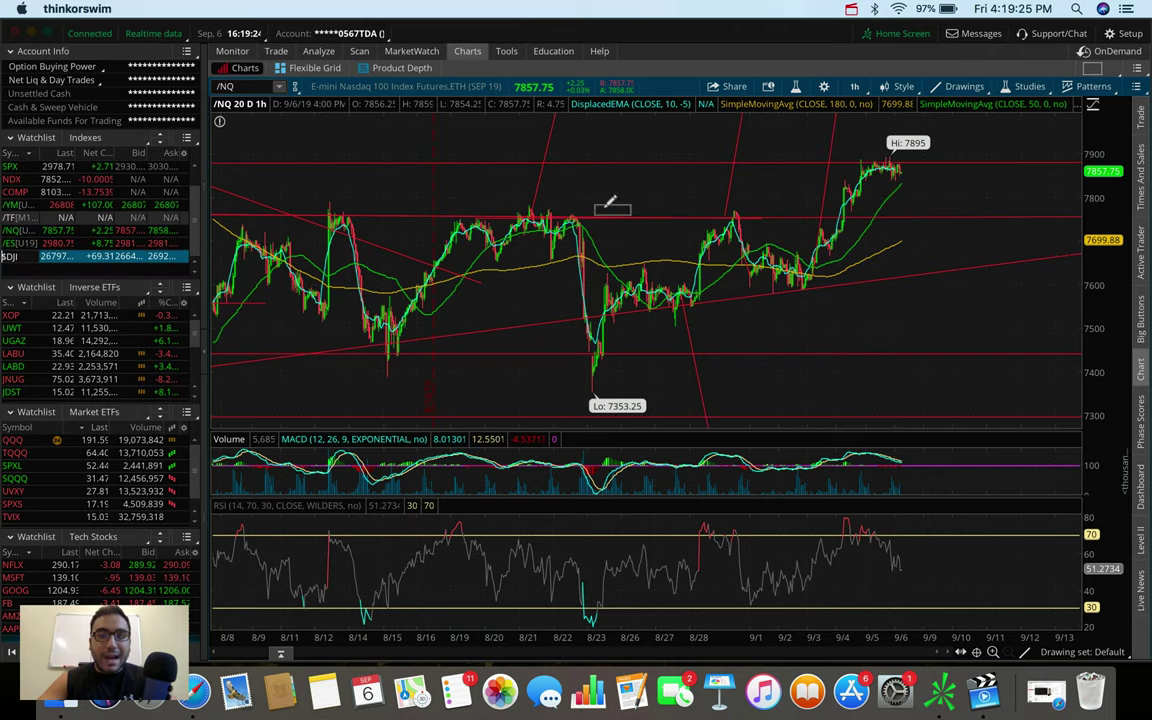
left_click(854, 86)
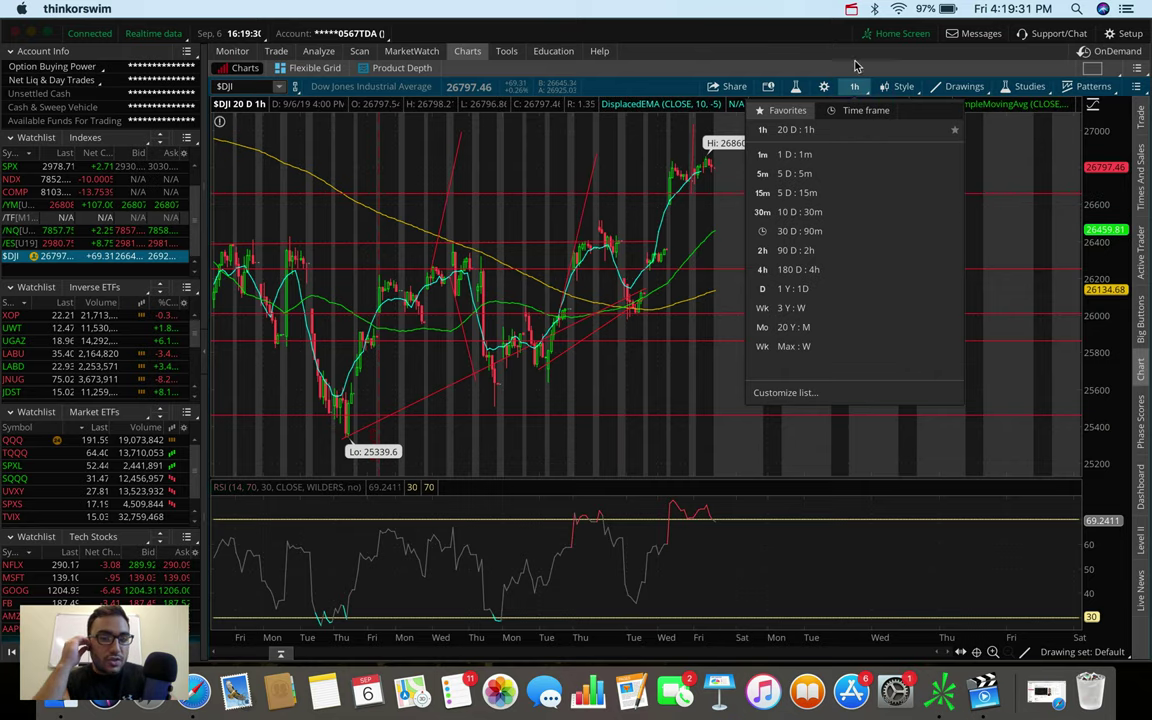
left_click(800, 269)
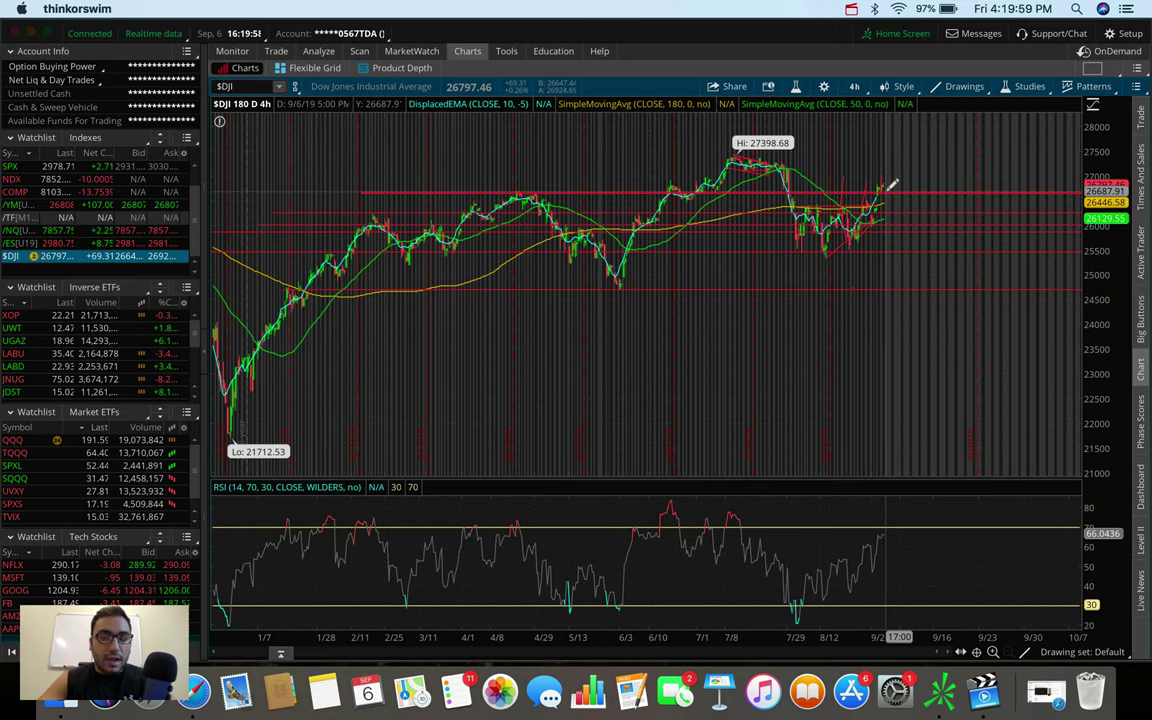
left_click_drag(896, 149, 674, 150)
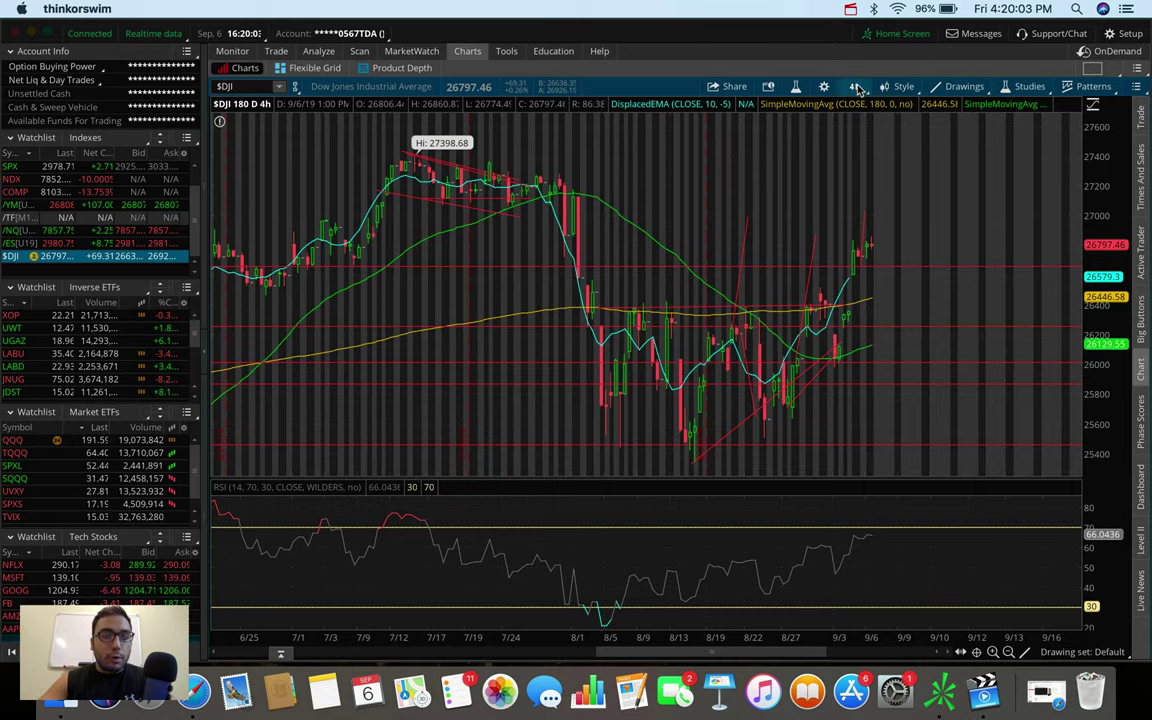
Set the $DJI chart to the 20 D : 1h time frame and inspect the latest hourly candles closely
left_click(856, 88)
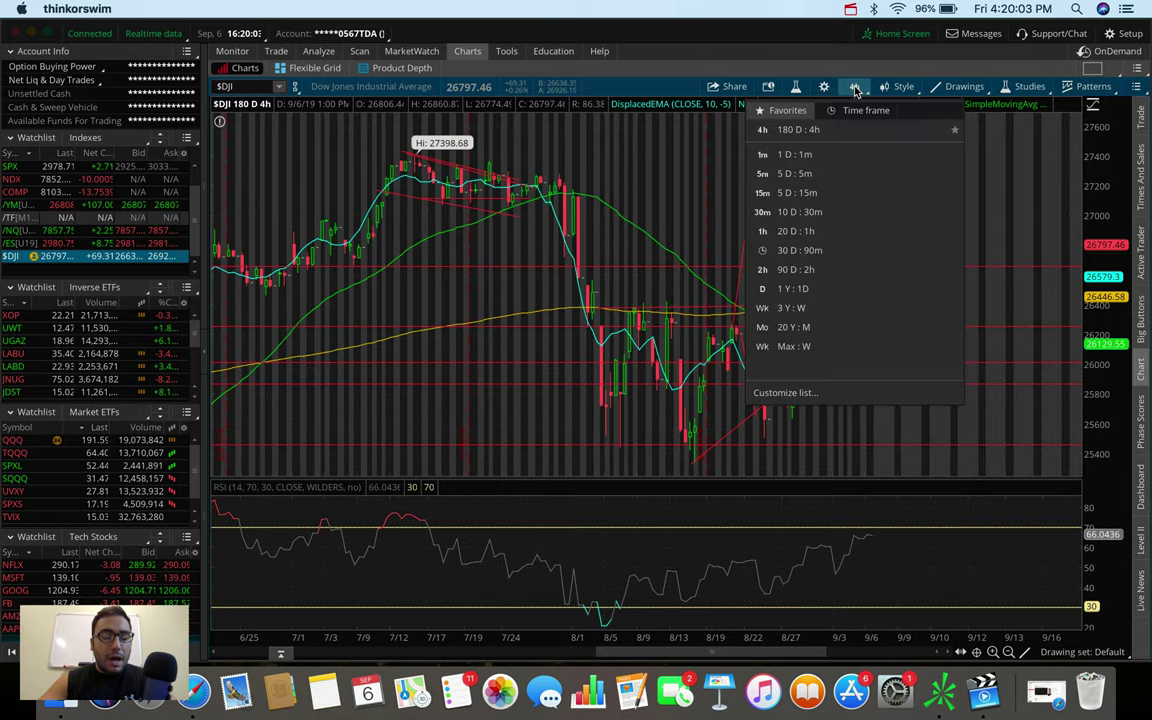
left_click(800, 231)
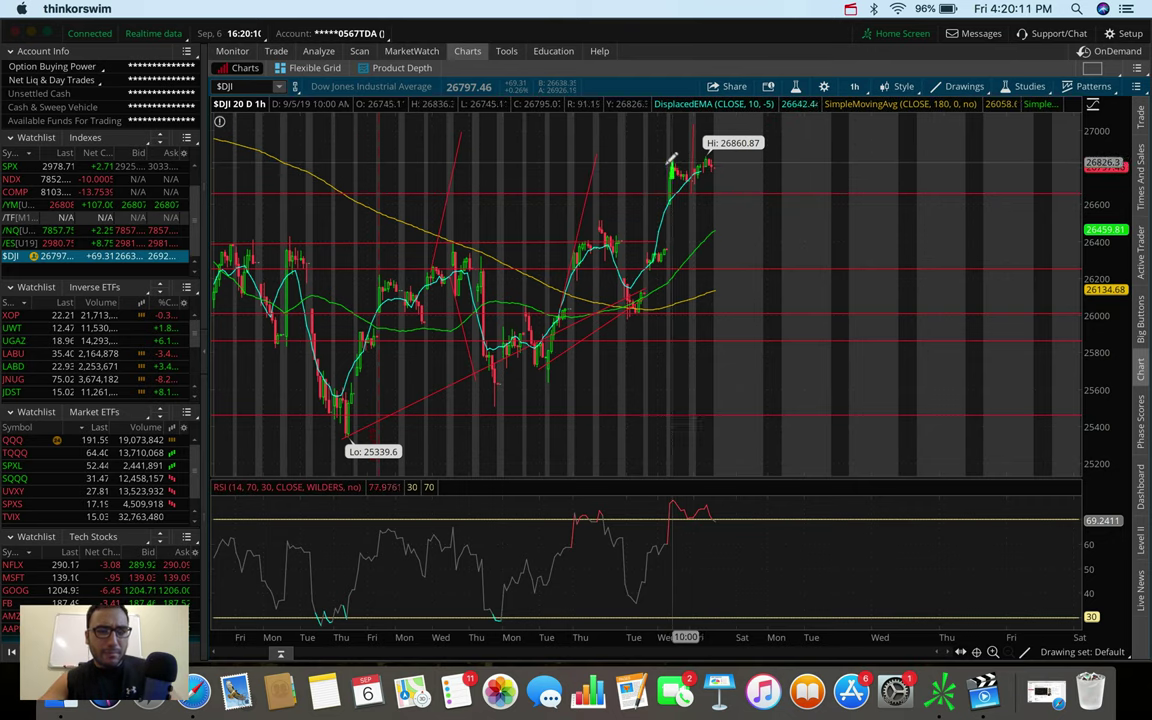
scroll(788, 147, "up", 3)
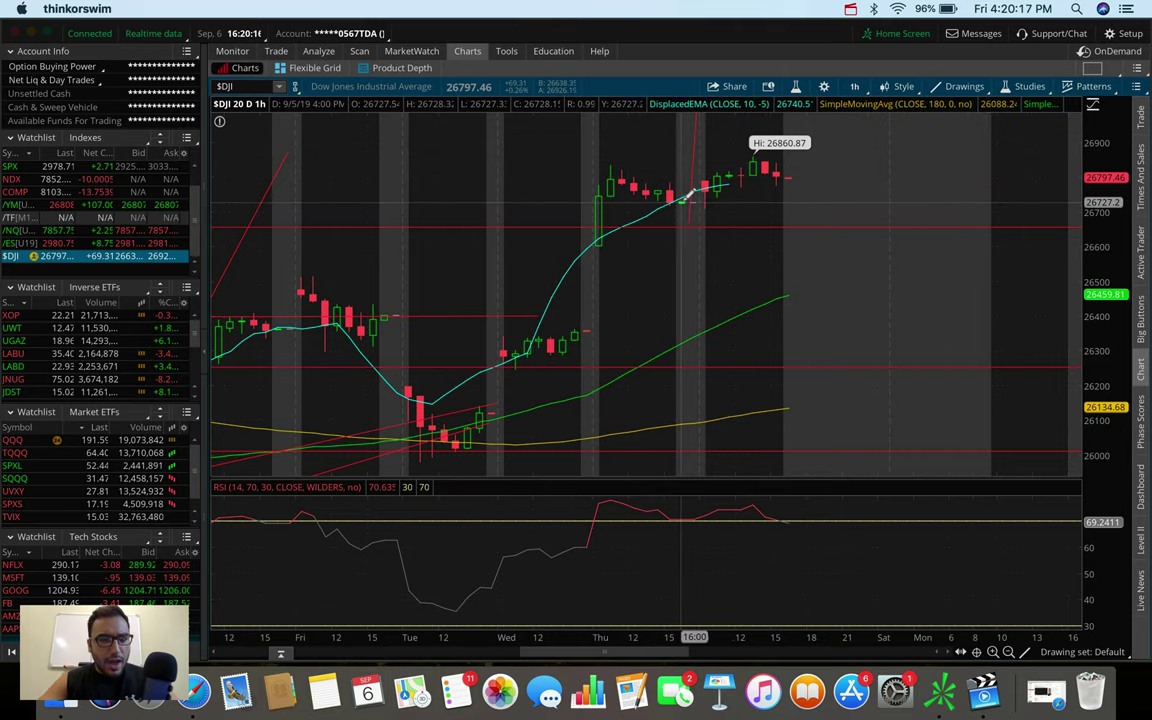
Examine the latest $DJI hourly candles up close and against the full 20-day price range
scroll(690, 192, "up", 3)
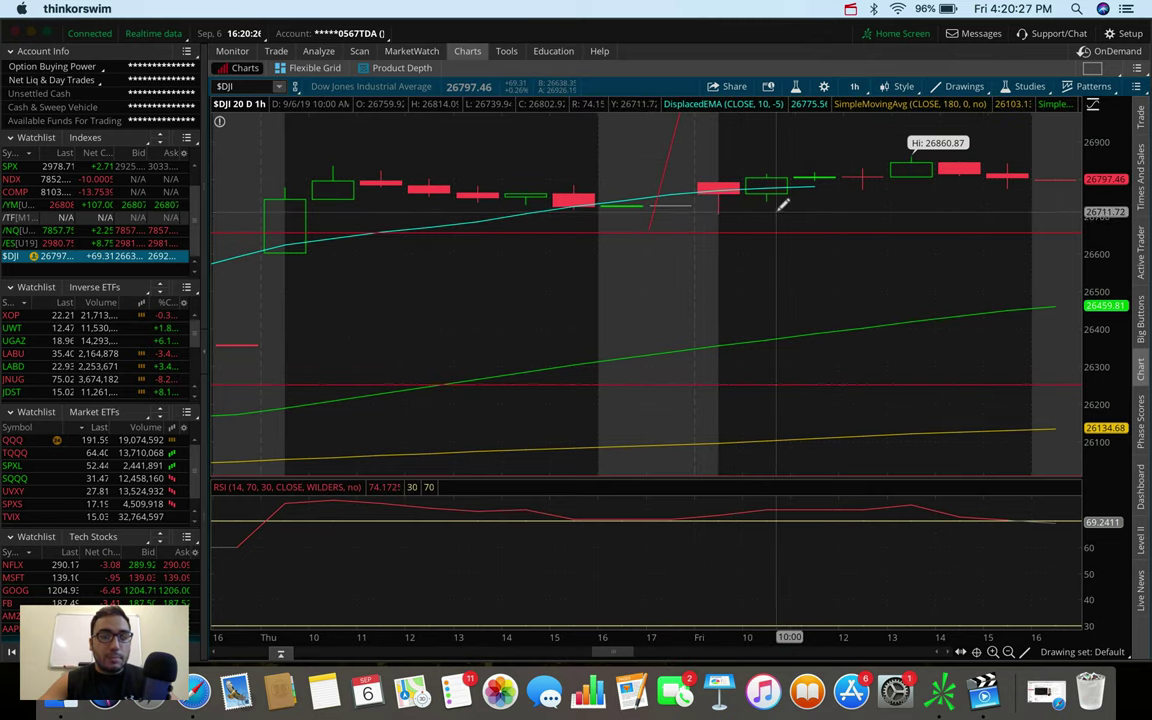
scroll(783, 205, "down", 5)
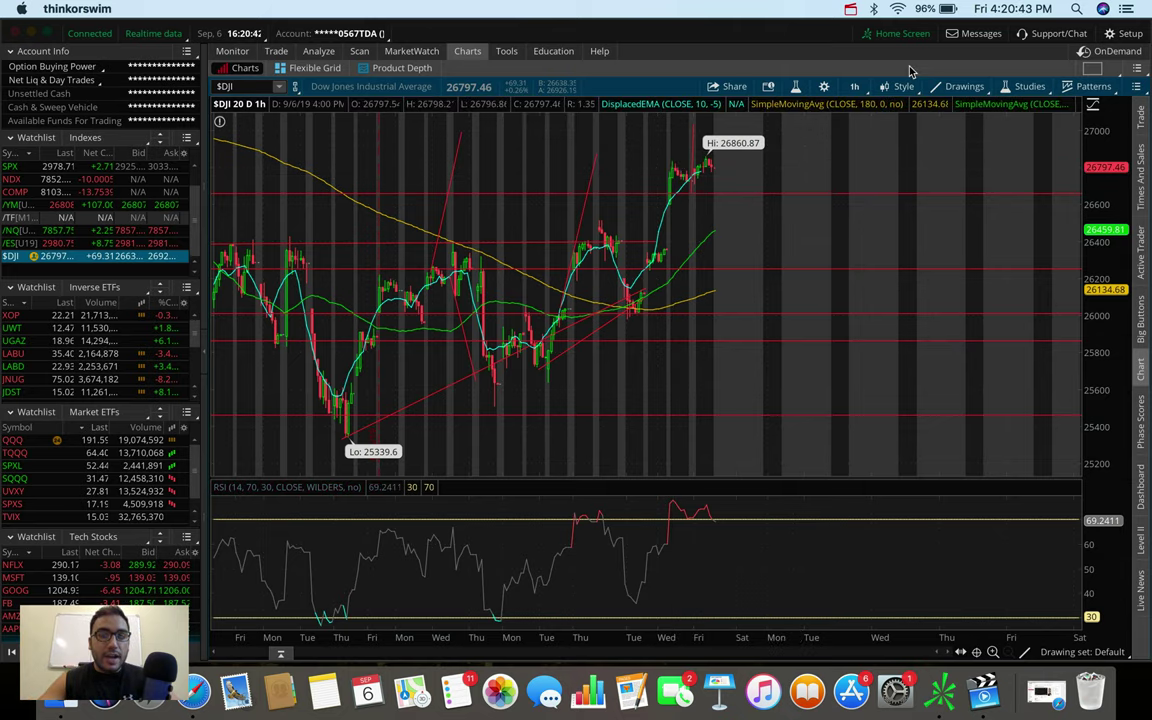
left_click(857, 87)
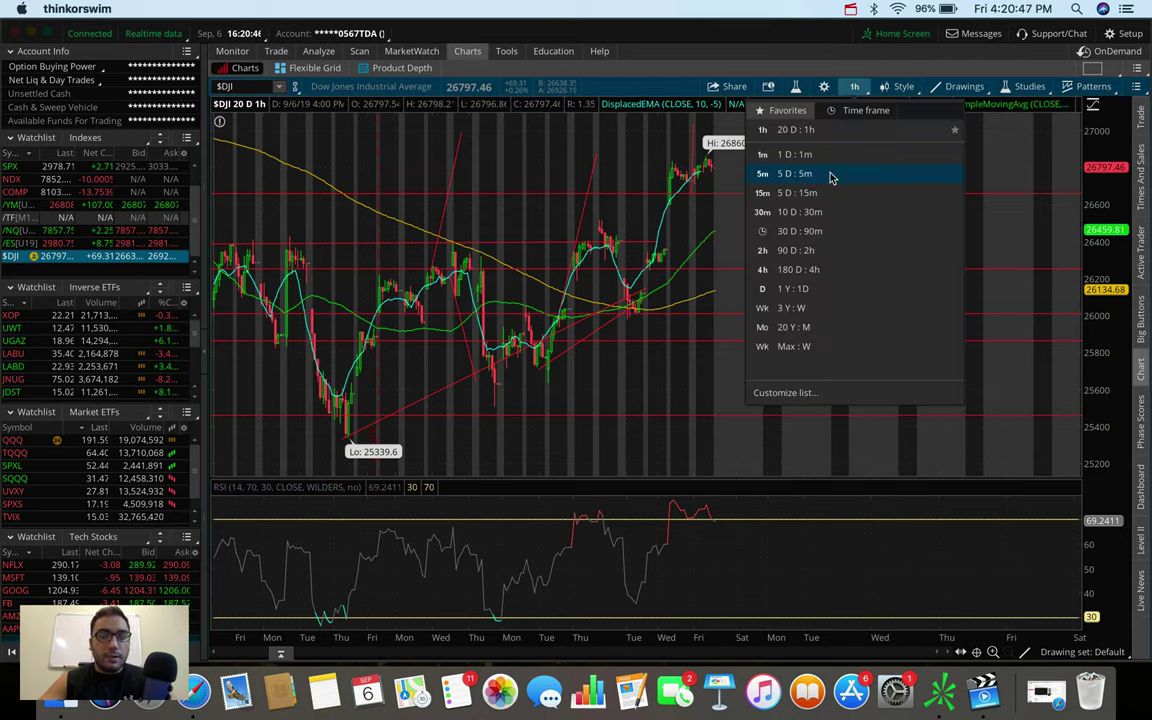
double_click(703, 240)
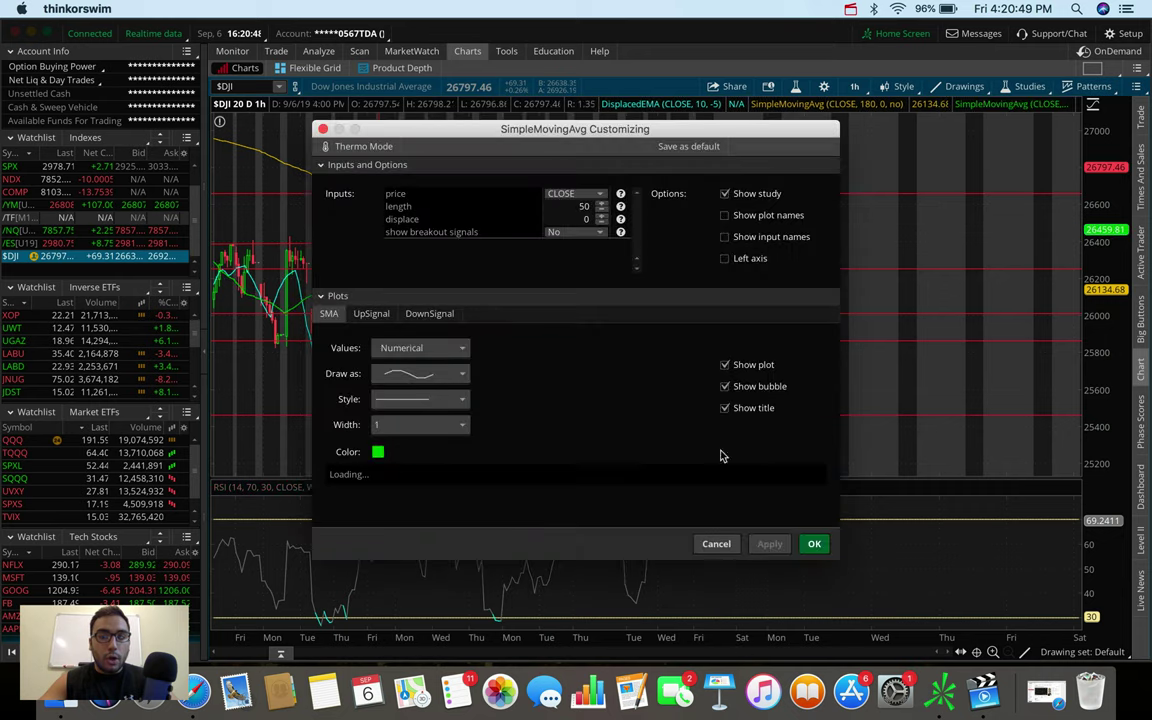
left_click(716, 543)
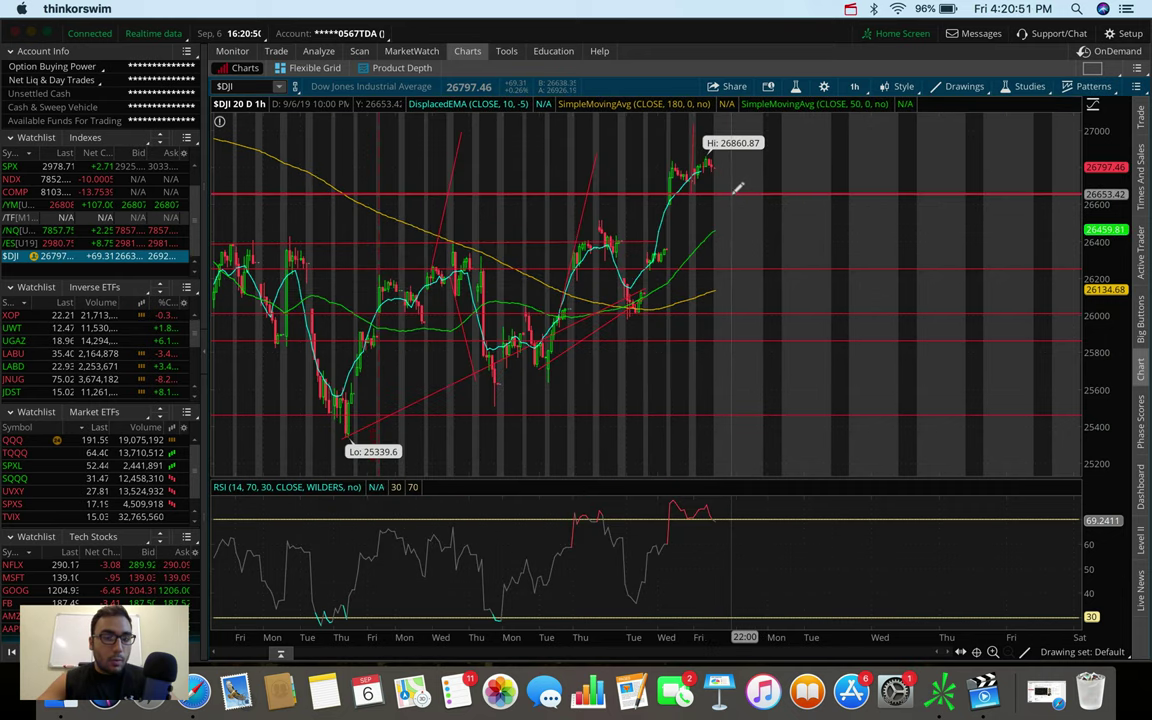
Inspect the $DJI trendline near 26,400 and set the chart to the 180 D : 4h time frame
left_click_drag(736, 190, 657, 236)
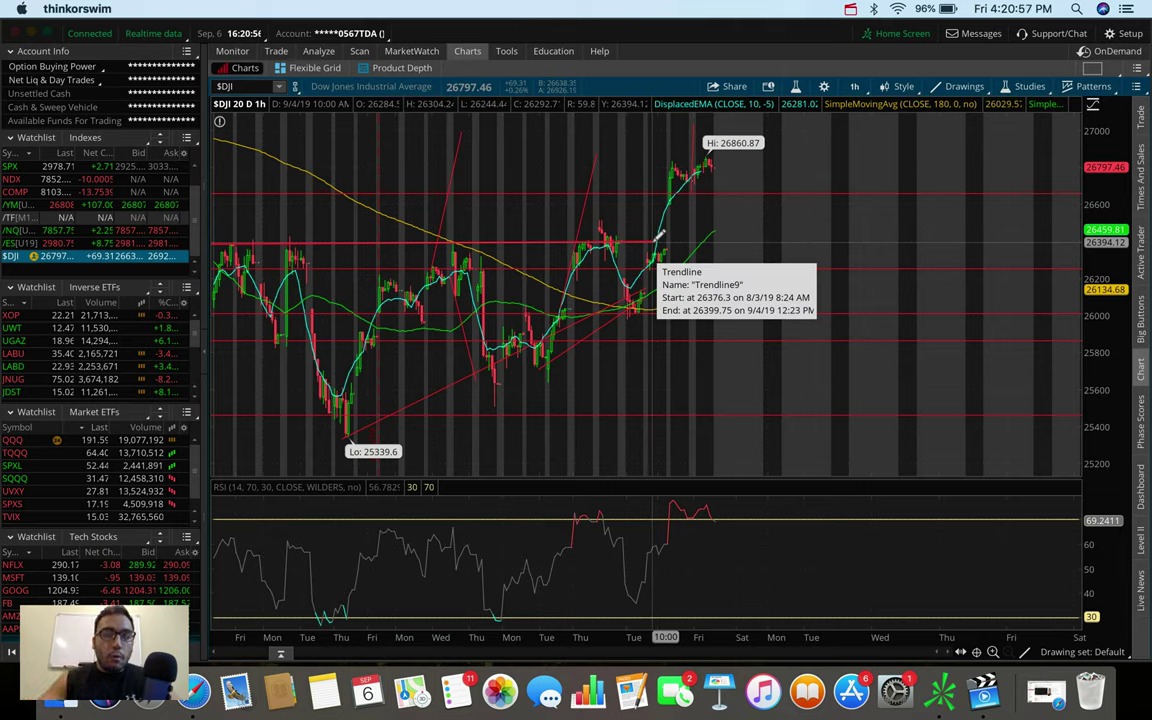
left_click(854, 86)
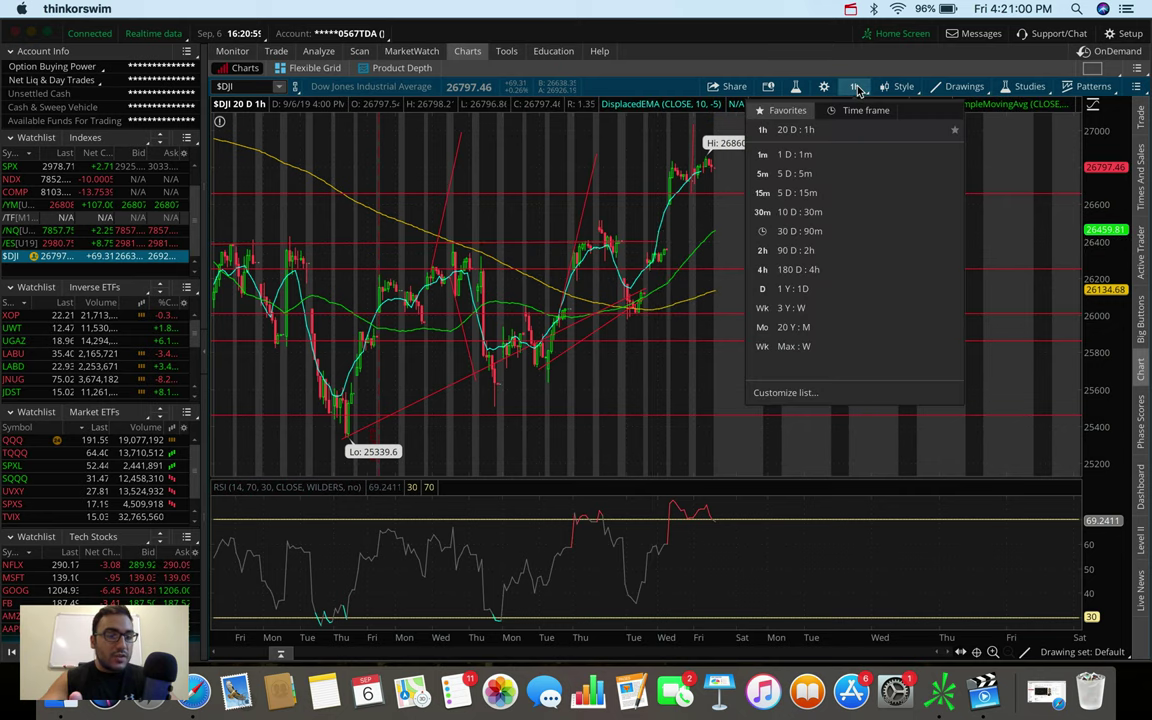
left_click(810, 272)
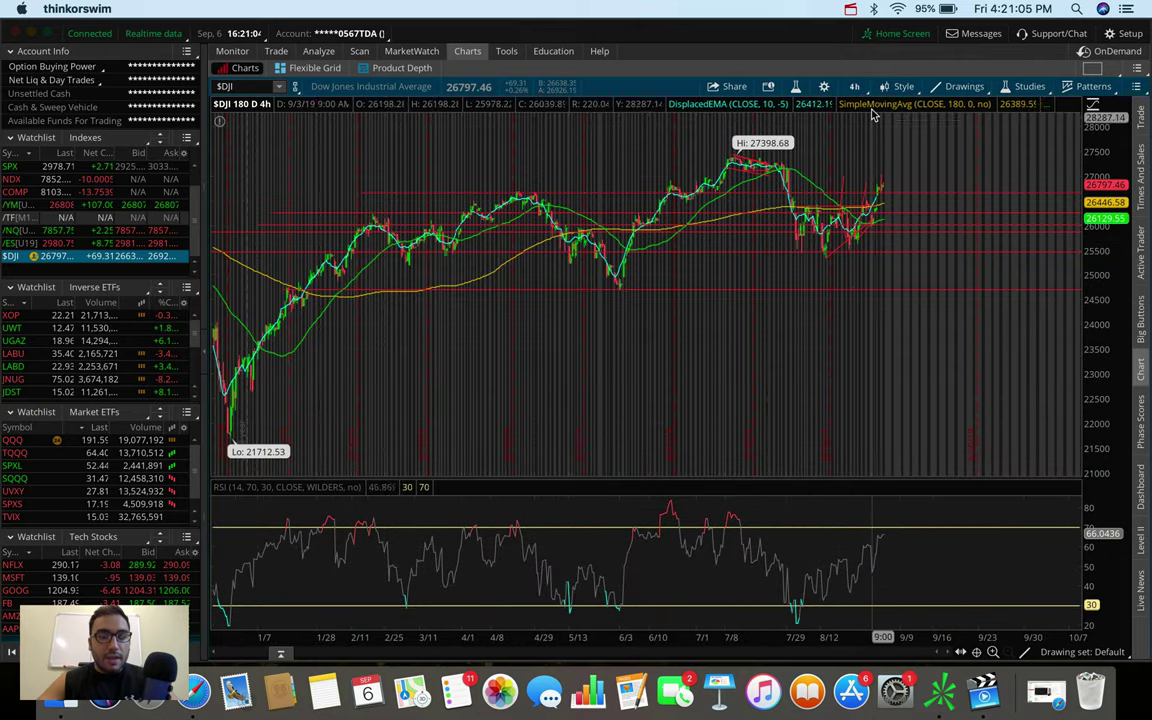
Review SPX and /NQ futures in turn from the Indexes watchlist on the 180 D : 4h time frame
key("Up")
key("Up")
key("Up")
key("Up")
key("Up")
key("Up")
key("Up")
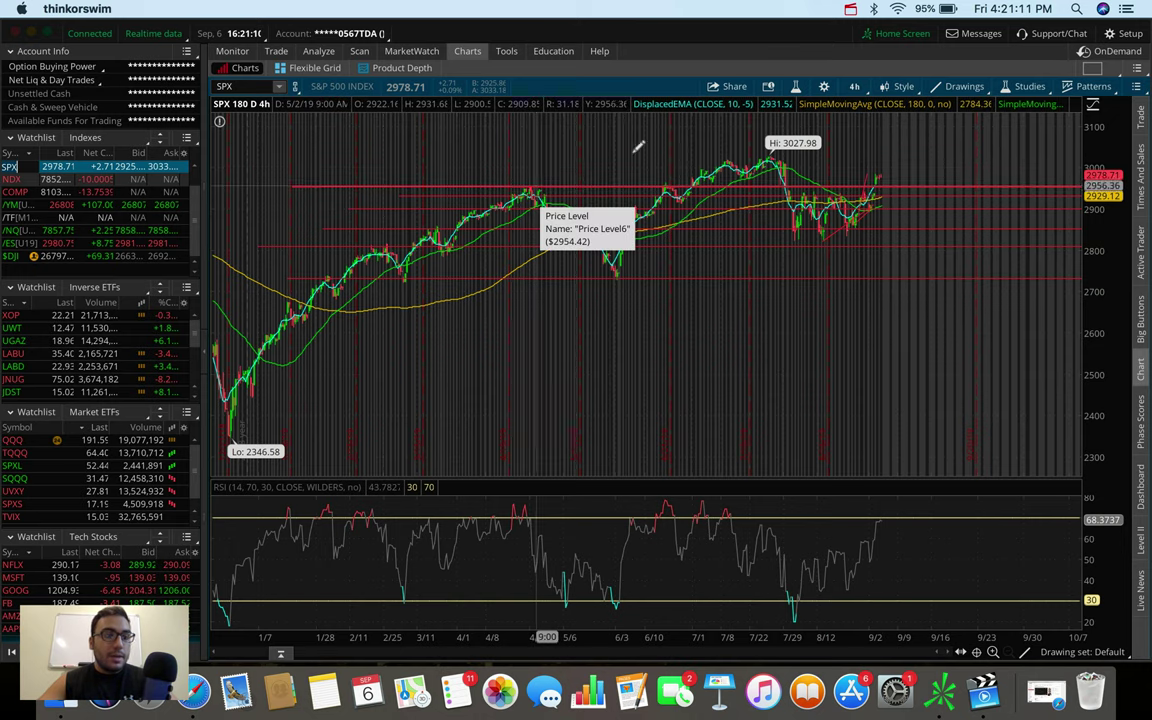
left_click(20, 230)
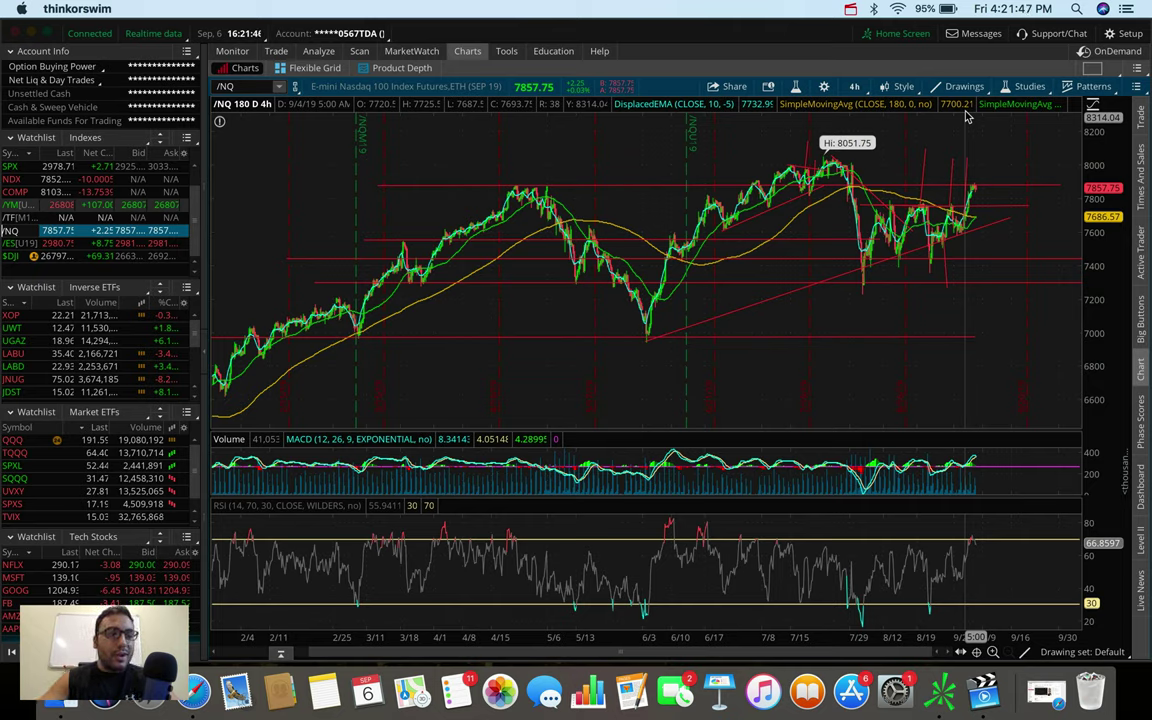
Chart UGAZ from the Inverse ETFs watchlist on the 20 D : 1h time frame
left_click(13, 340)
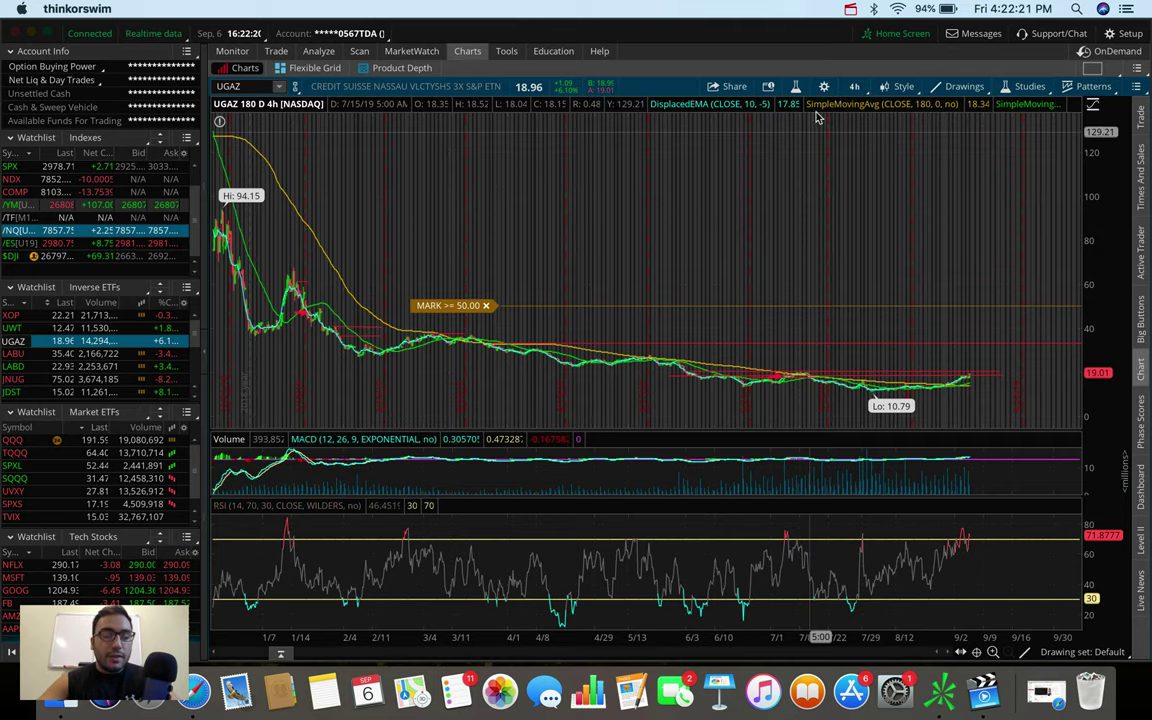
left_click(856, 89)
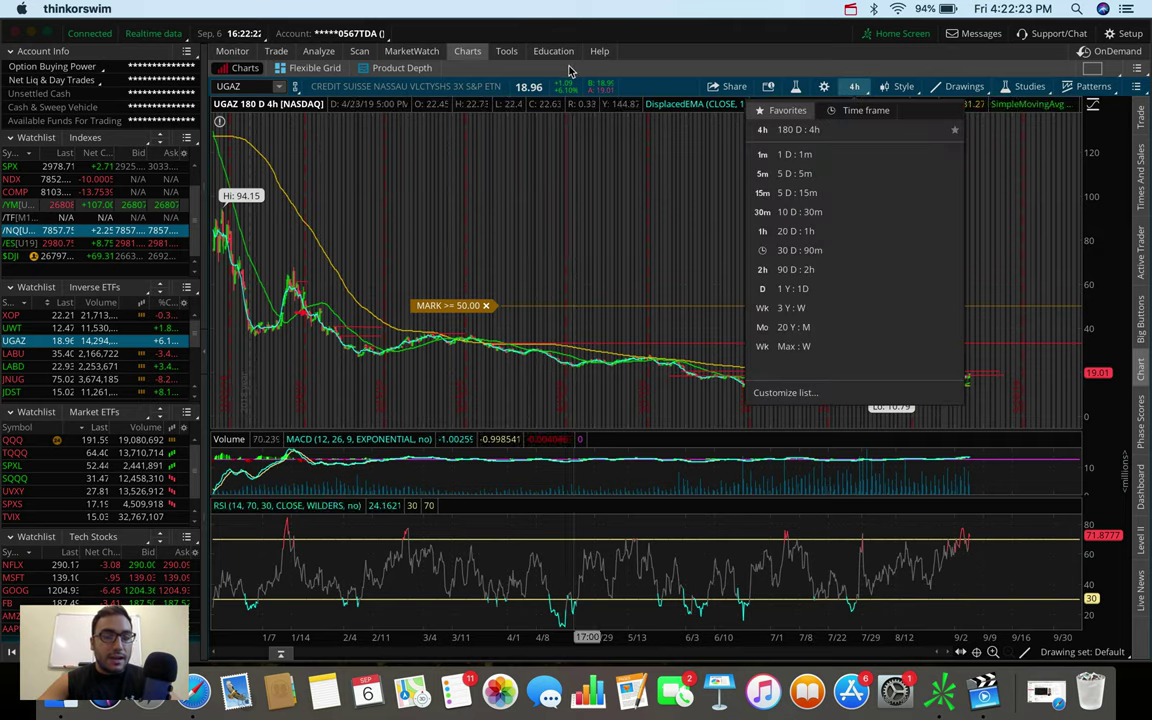
left_click(843, 229)
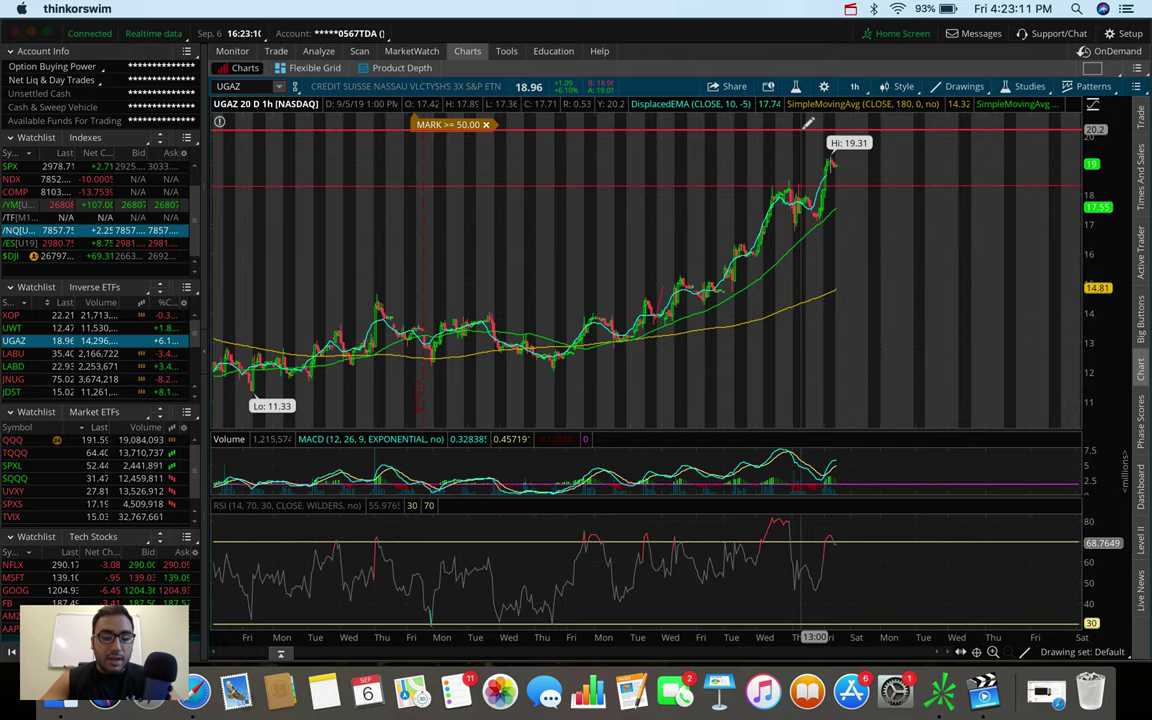
Chart the /NG natural gas futures and set them to the 90 D : 2h time frame
type("/")
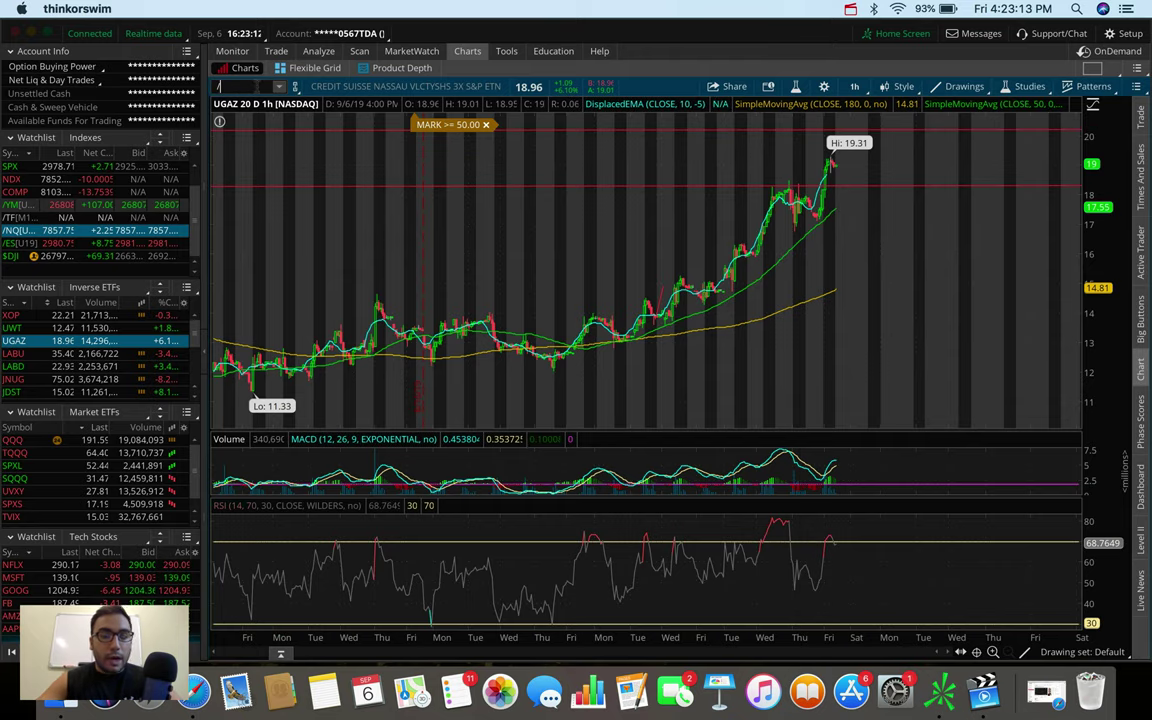
type("NG")
key("Return")
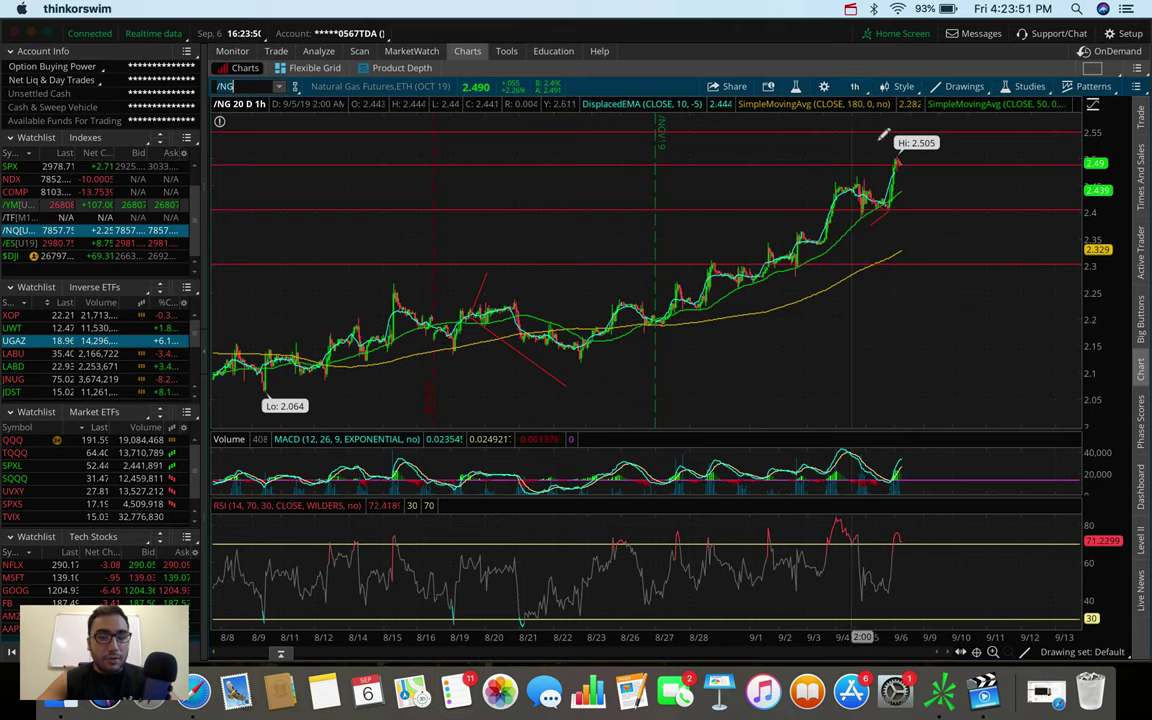
left_click(858, 87)
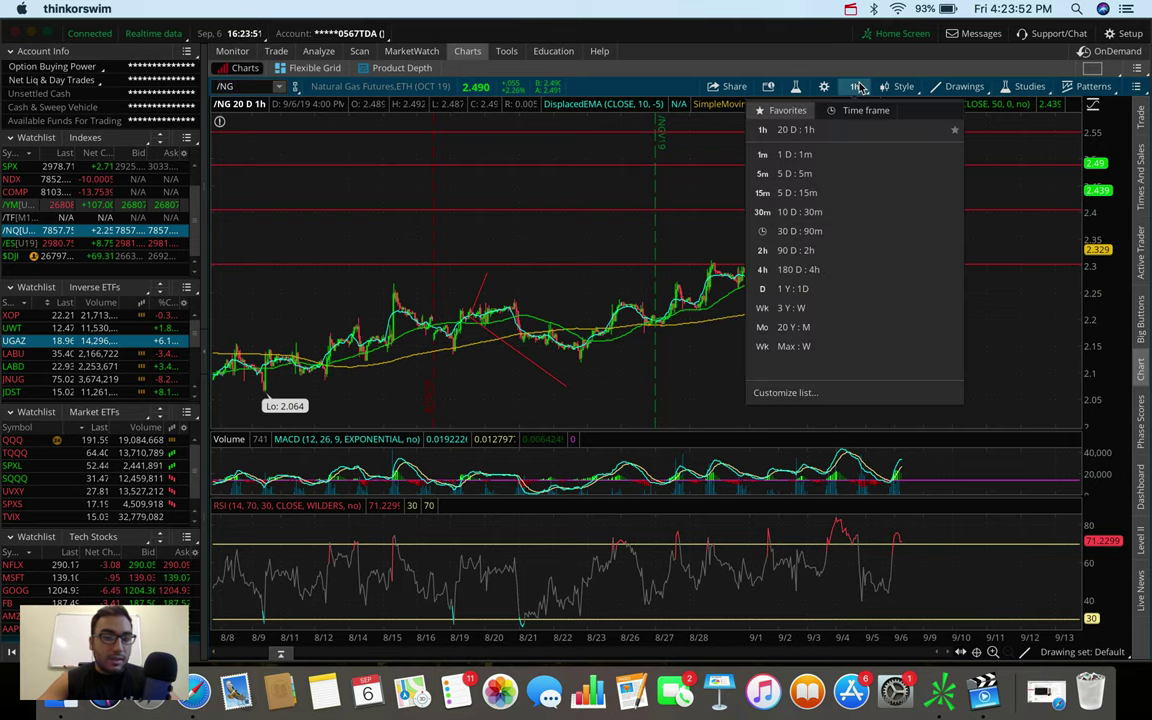
left_click(807, 250)
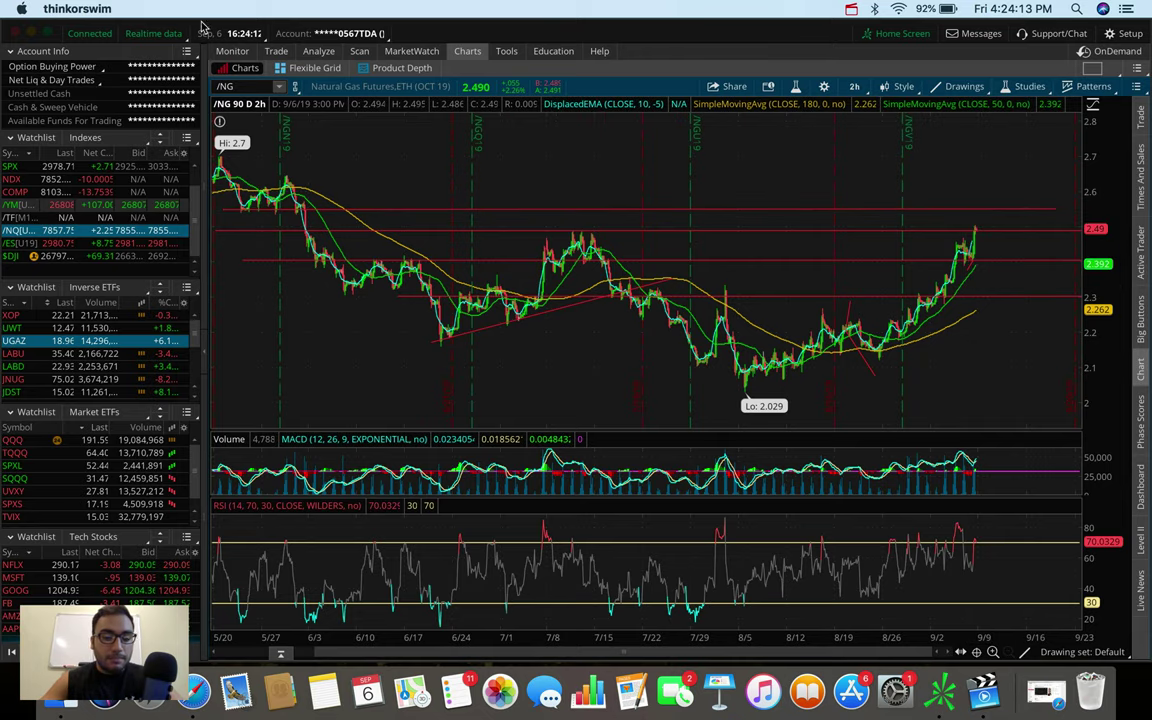
Chart UGAZ on the 90 D : 2h time frame and draw a horizontal line at about 23 from mid-May to September
left_click(238, 86)
type("UGHAZ")
key("Return")
key("BackSpace")
key("BackSpace")
type("AZ")
key("Return")
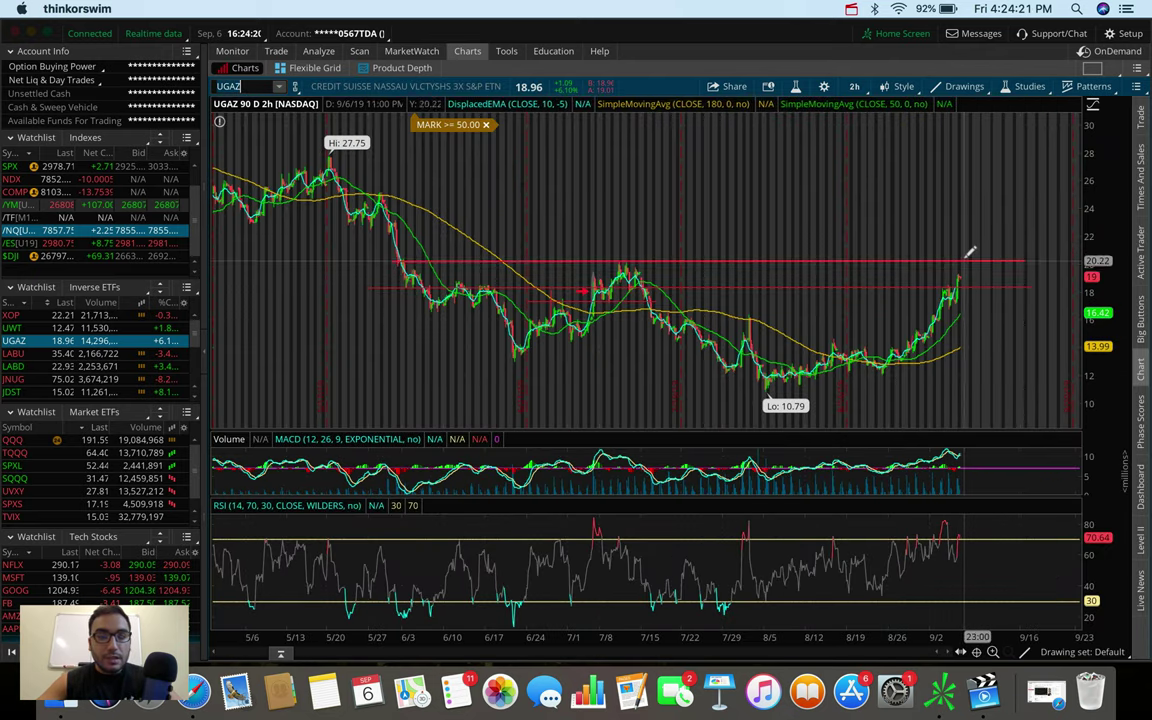
left_click_drag(248, 214, 1041, 218)
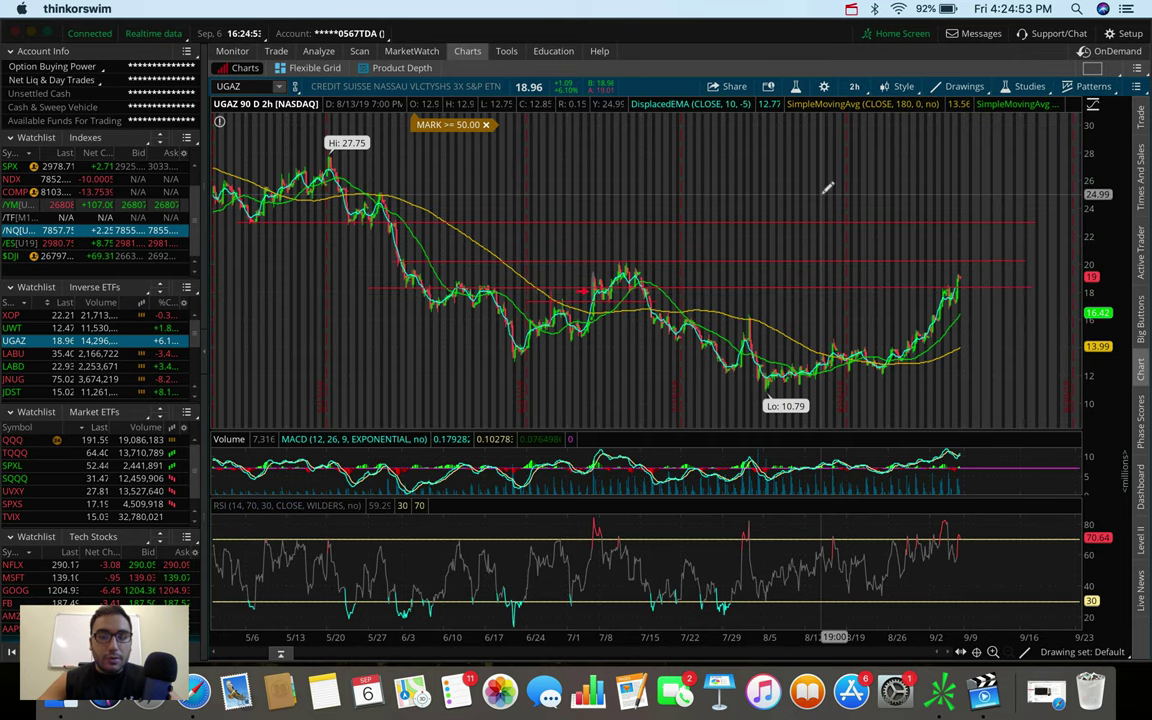
Set the UGAZ chart to the 1 D : 1m time frame and examine the morning rally candles around 10:30 to 11:00
left_click(855, 88)
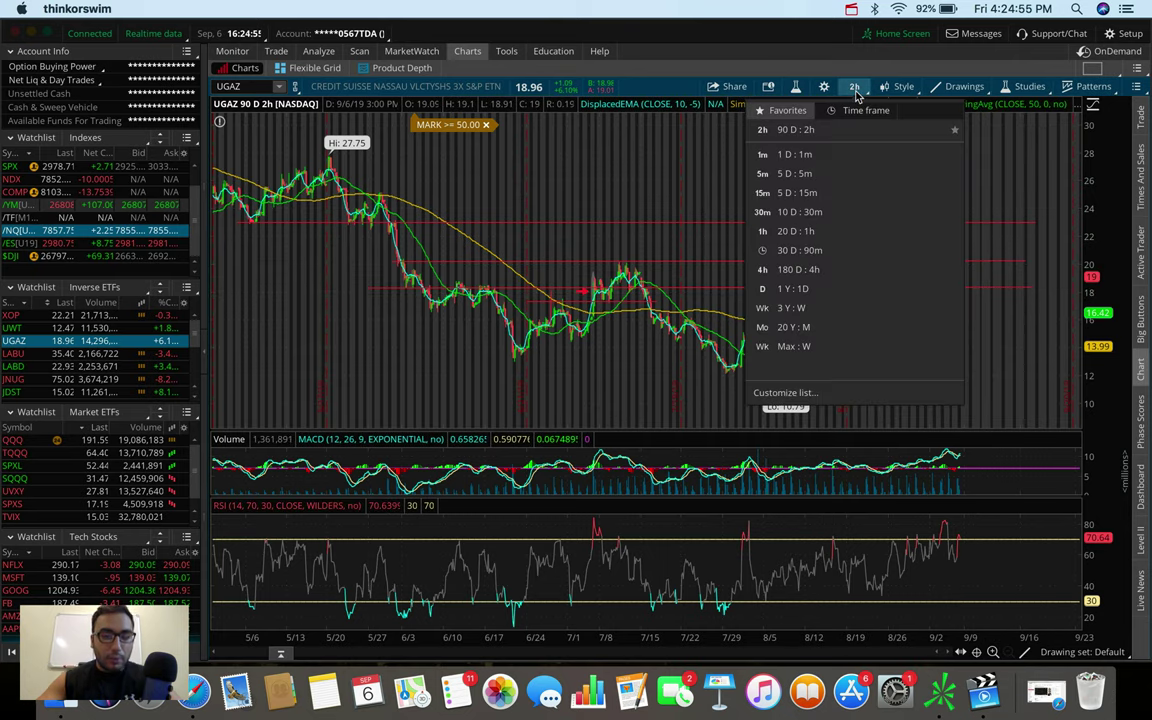
left_click(819, 157)
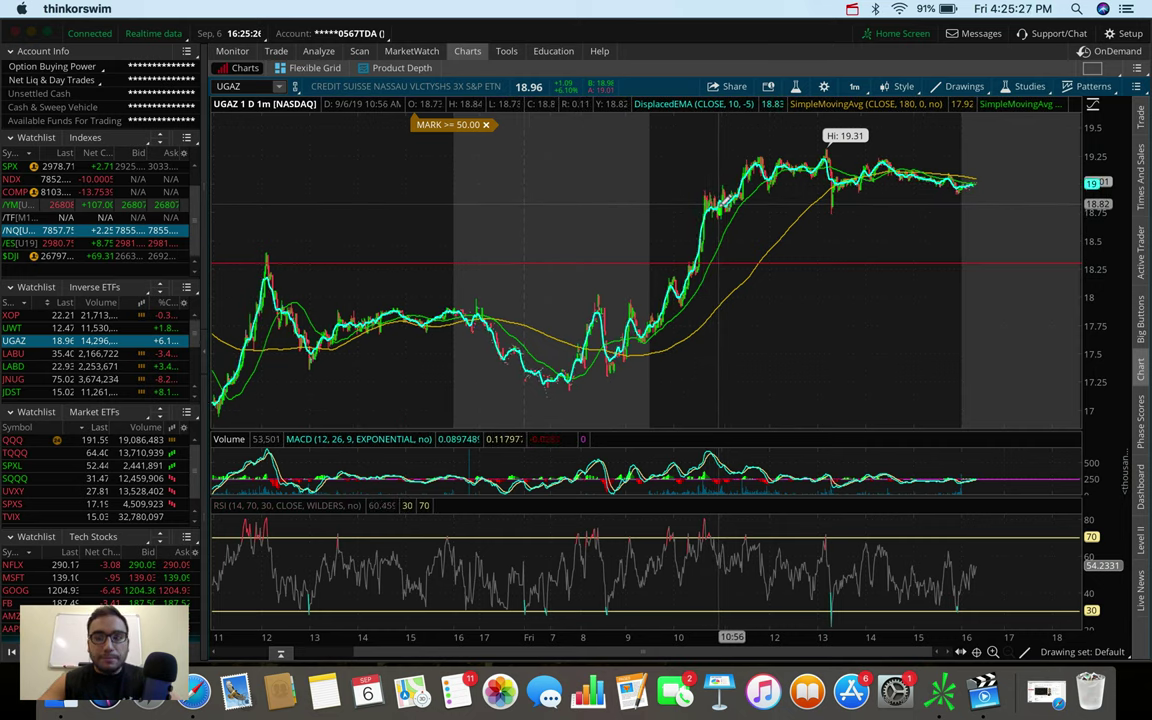
scroll(650, 200, "up", 5)
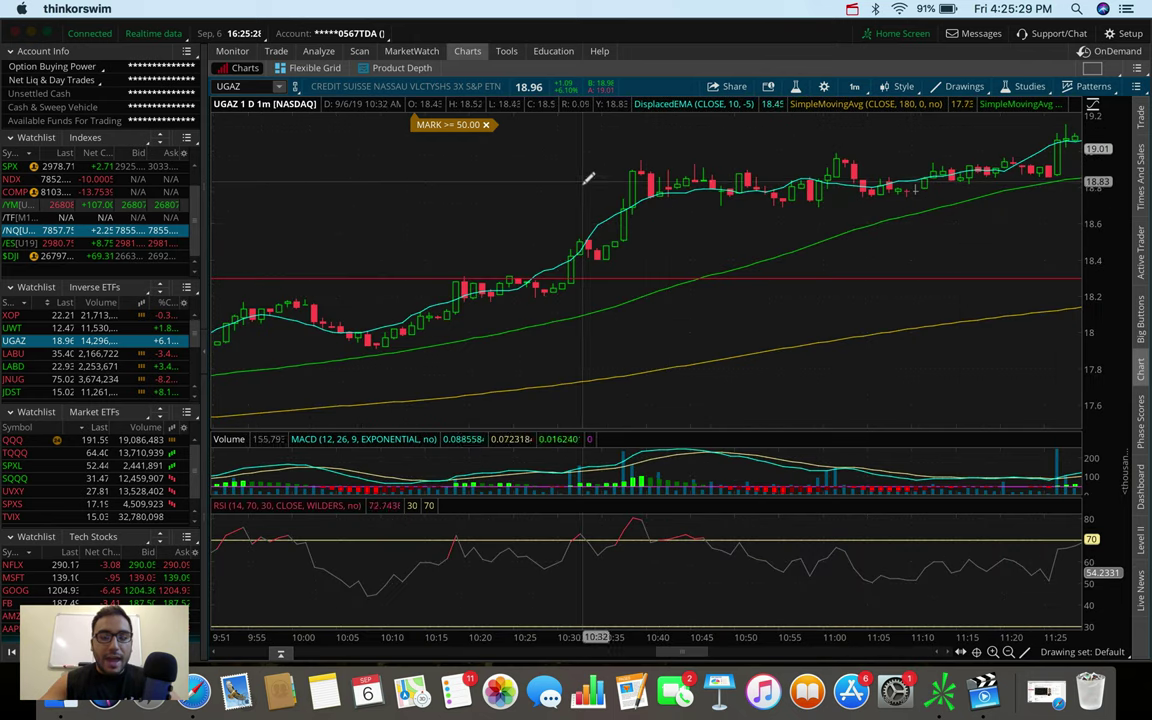
double_click(758, 258)
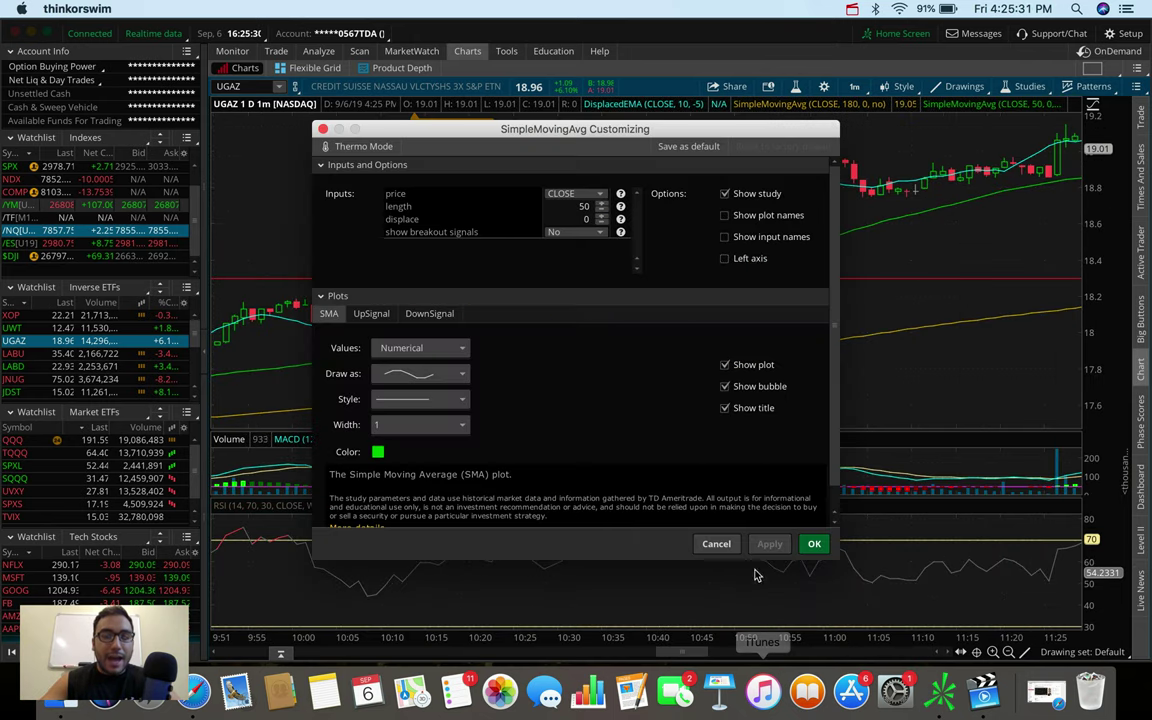
left_click(716, 544)
scroll(880, 215, "down", 5)
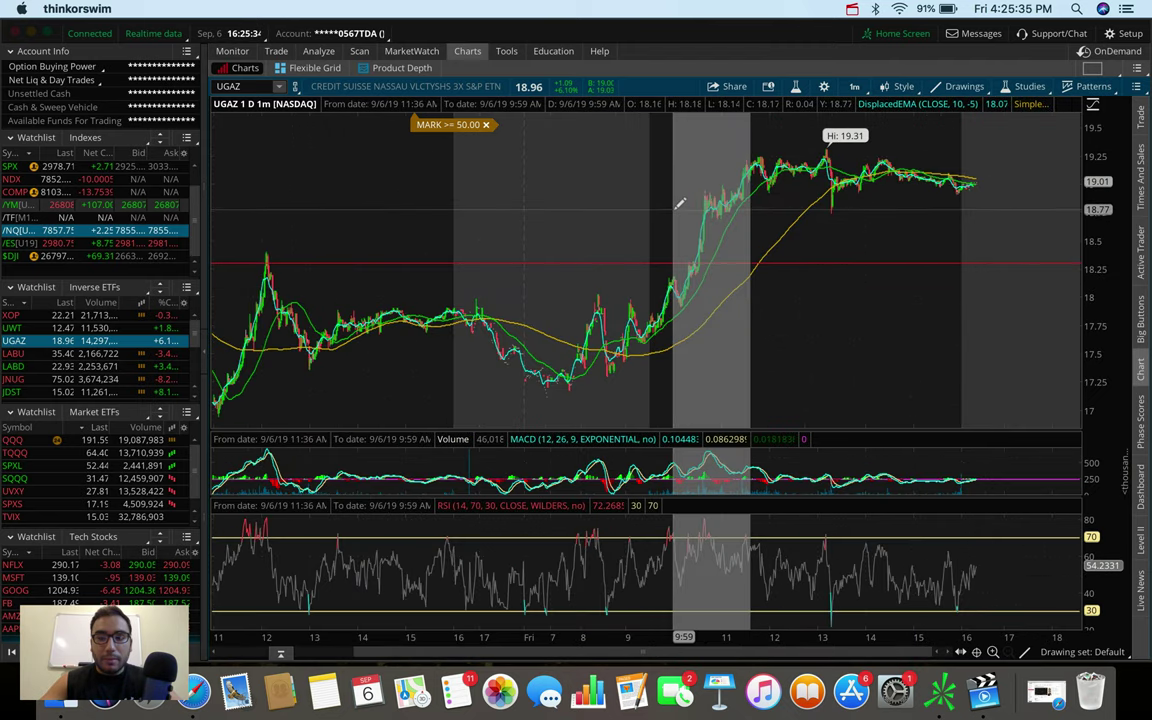
scroll(679, 203, "up", 5)
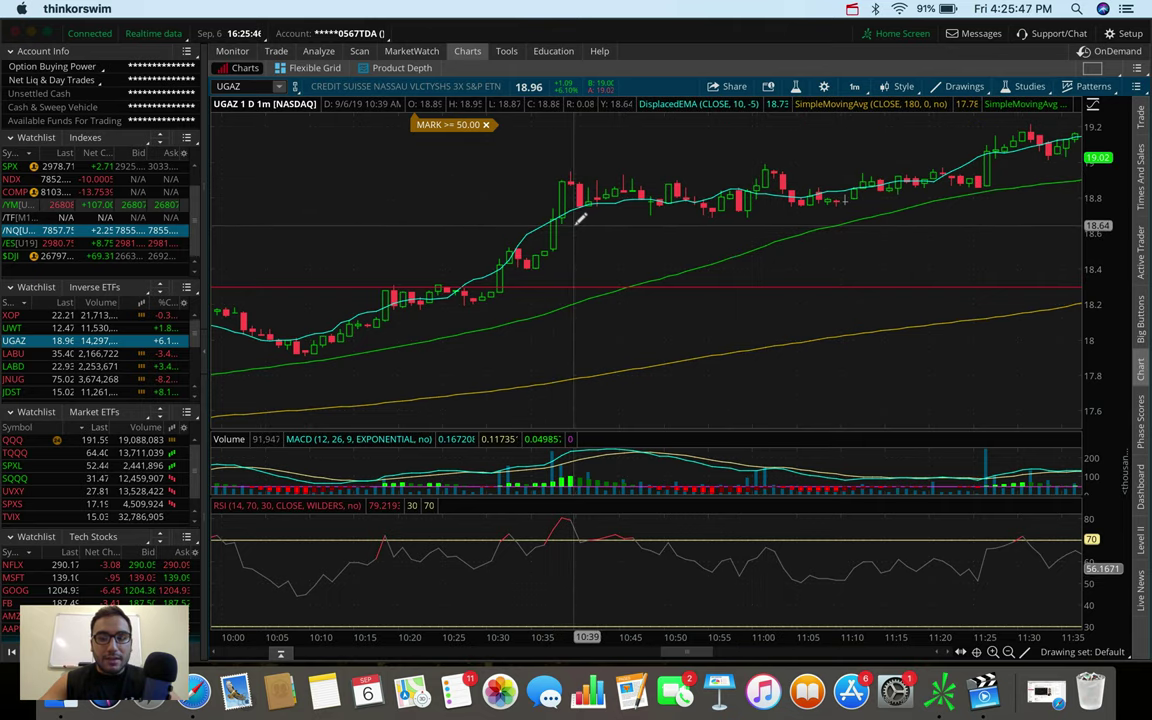
mouse_move(574, 222)
left_mouse_down()
mouse_move(574, 181)
mouse_move(579, 219)
left_mouse_up()
scroll(630, 254, "down", 5)
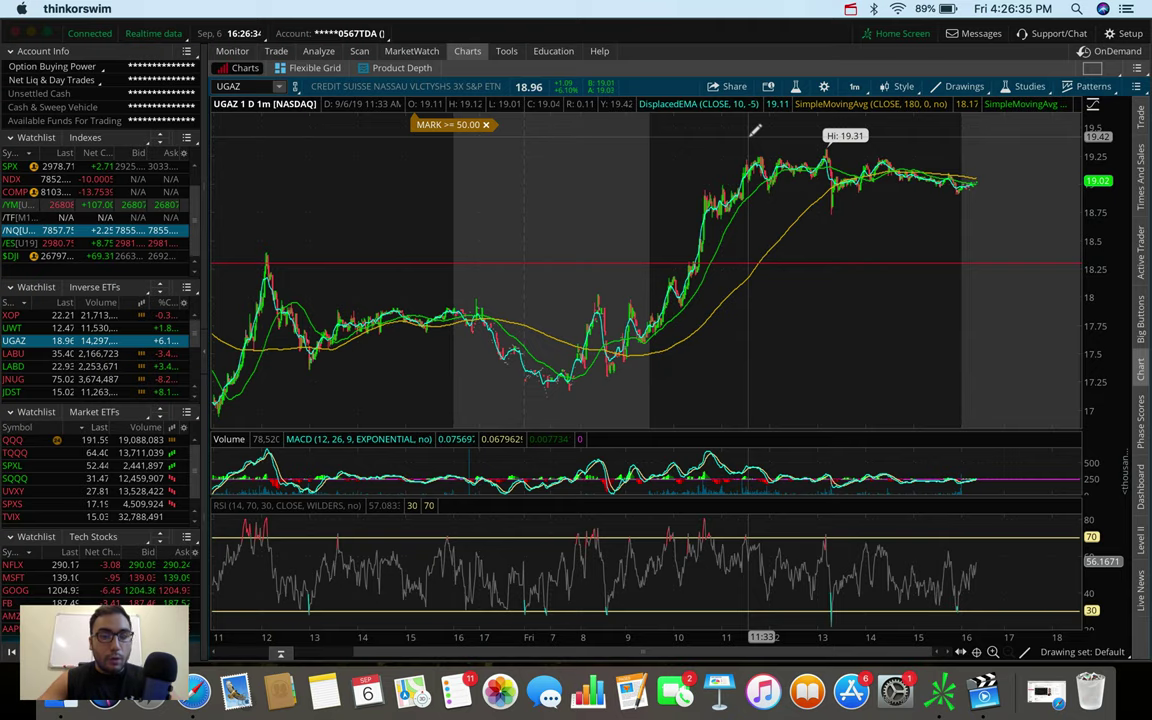
Set the chart to the 180 D : 4h time frame and show JNUG from the Inverse ETFs watchlist
left_click(854, 86)
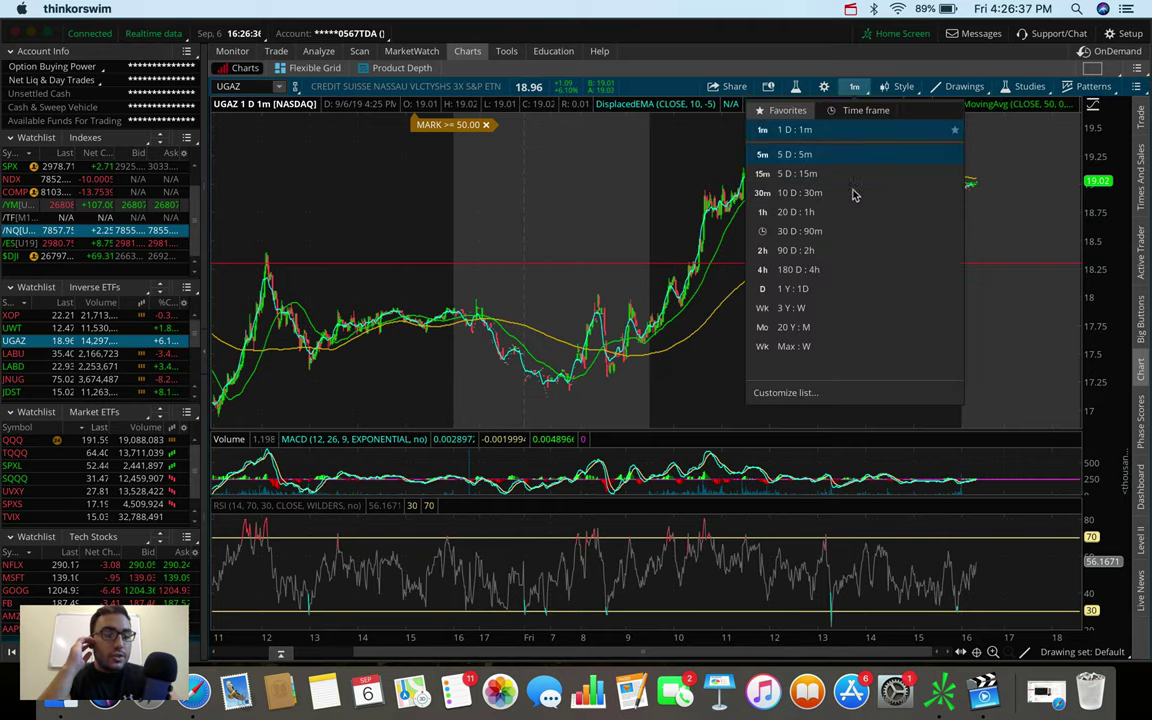
left_click(822, 272)
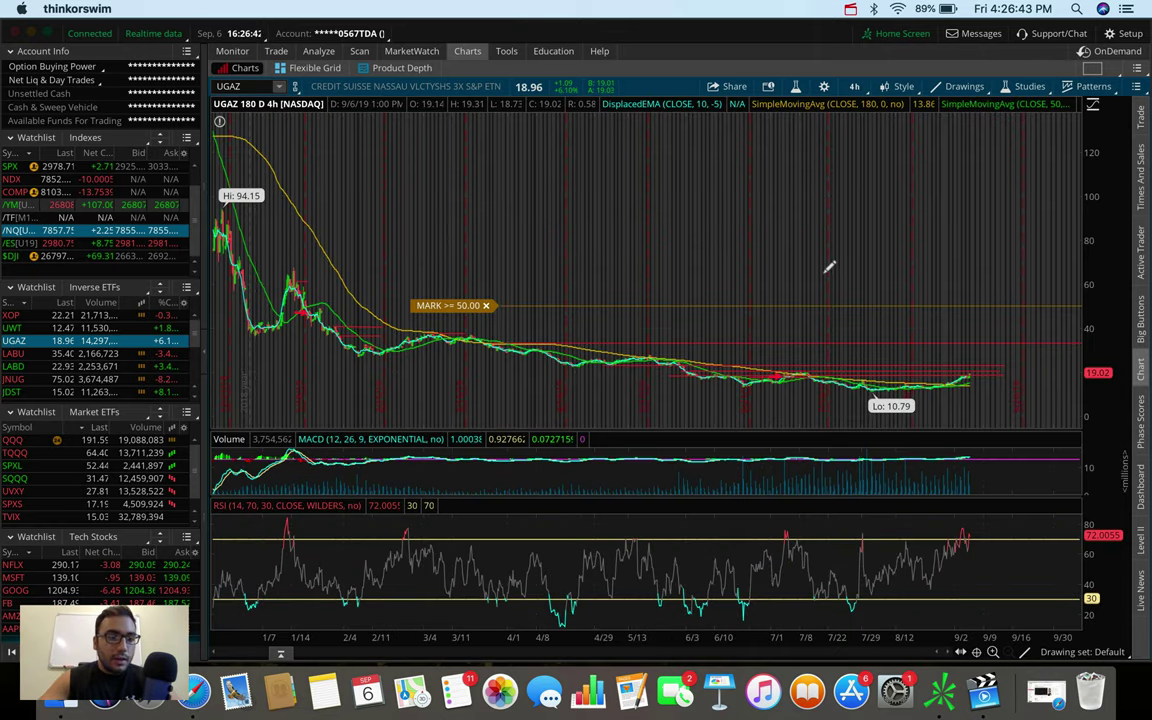
key("Down")
key("Down")
key("Down")
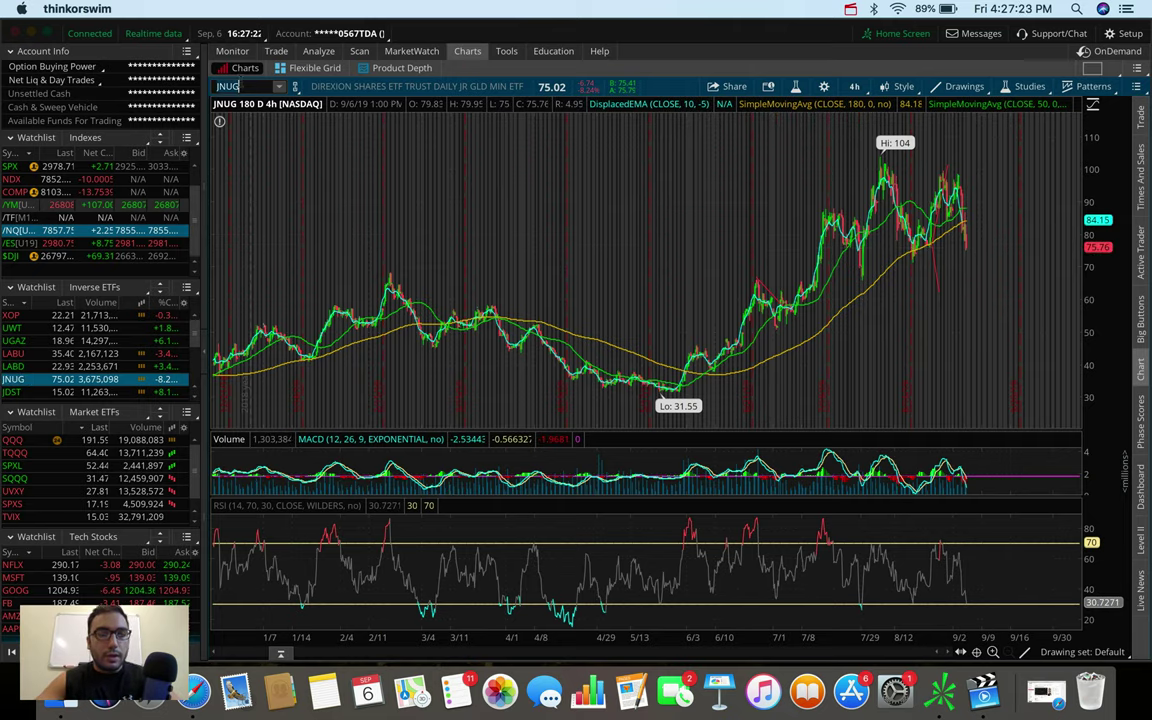
Chart the /GC gold futures on the 180 D : 4h time frame
type("/GC")
key("Return")
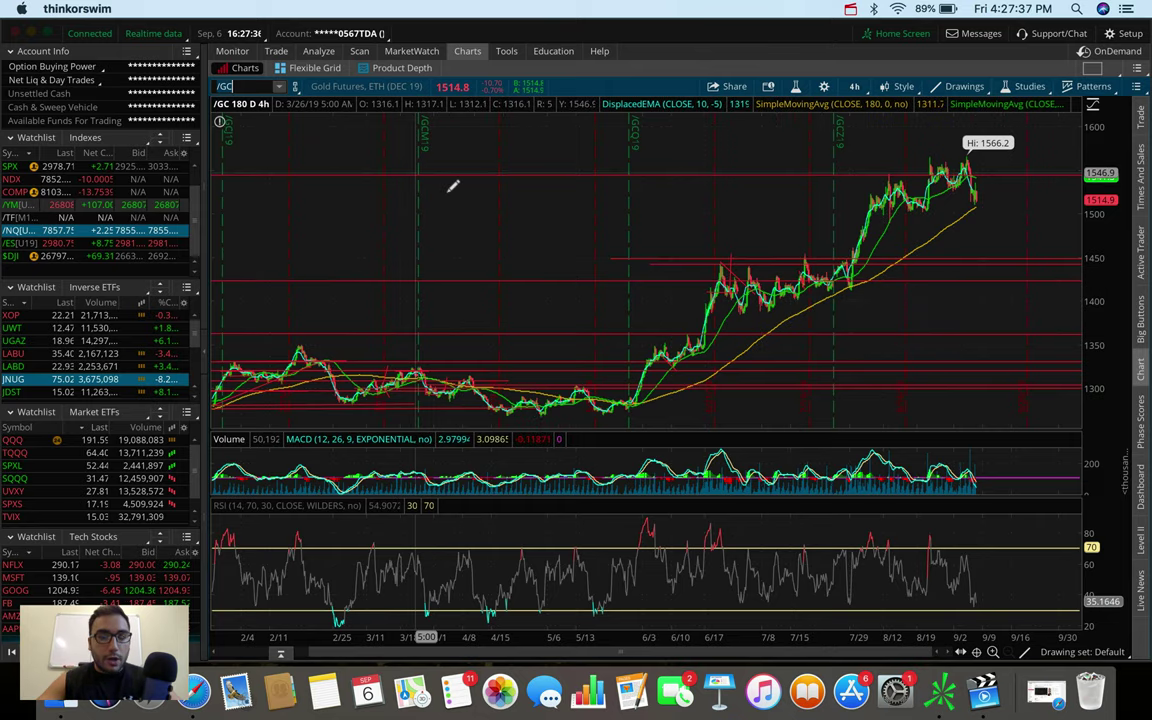
Chart GDX and measure the percentage move between its recent high and the latest price
type("GDX")
key("Return")
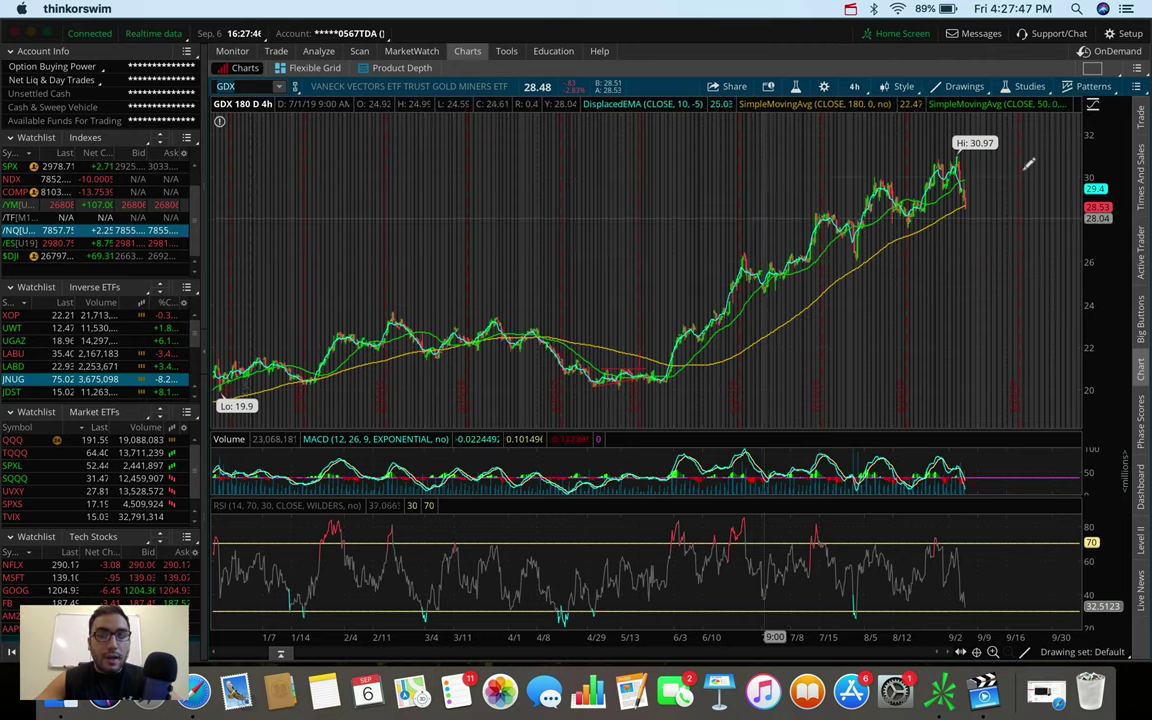
mouse_move(980, 150)
left_mouse_down()
mouse_move(984, 207)
mouse_move(988, 152)
mouse_move(972, 158)
left_mouse_up()
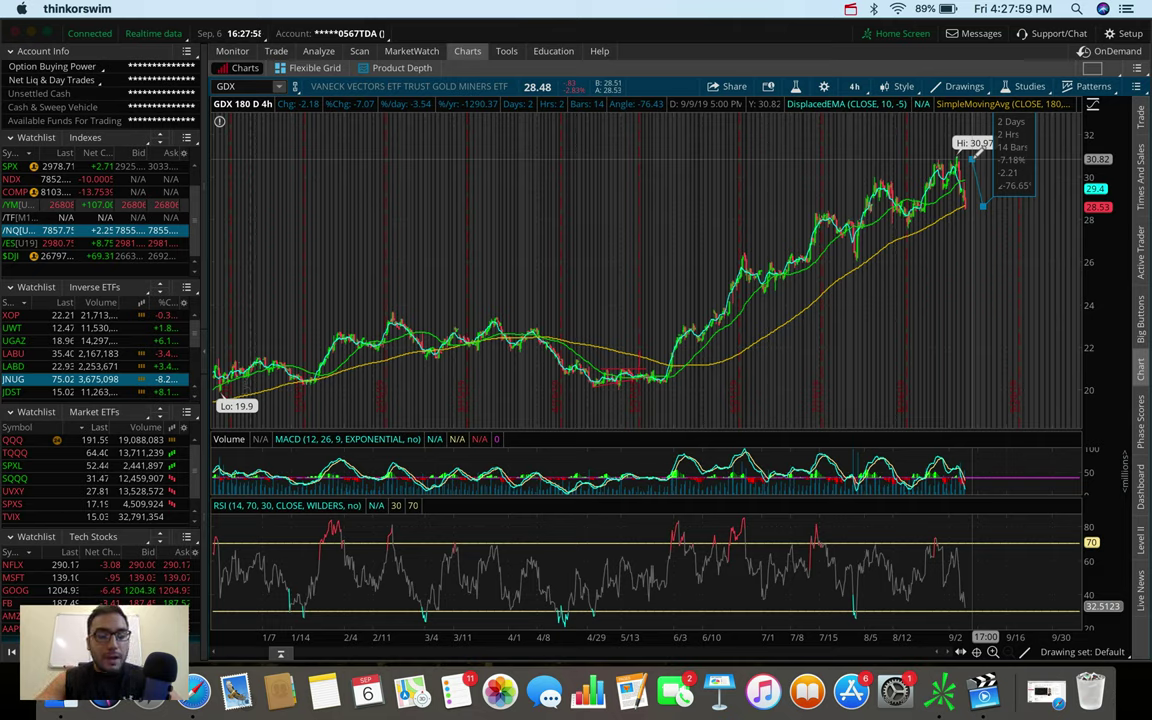
left_click_drag(983, 205, 980, 200)
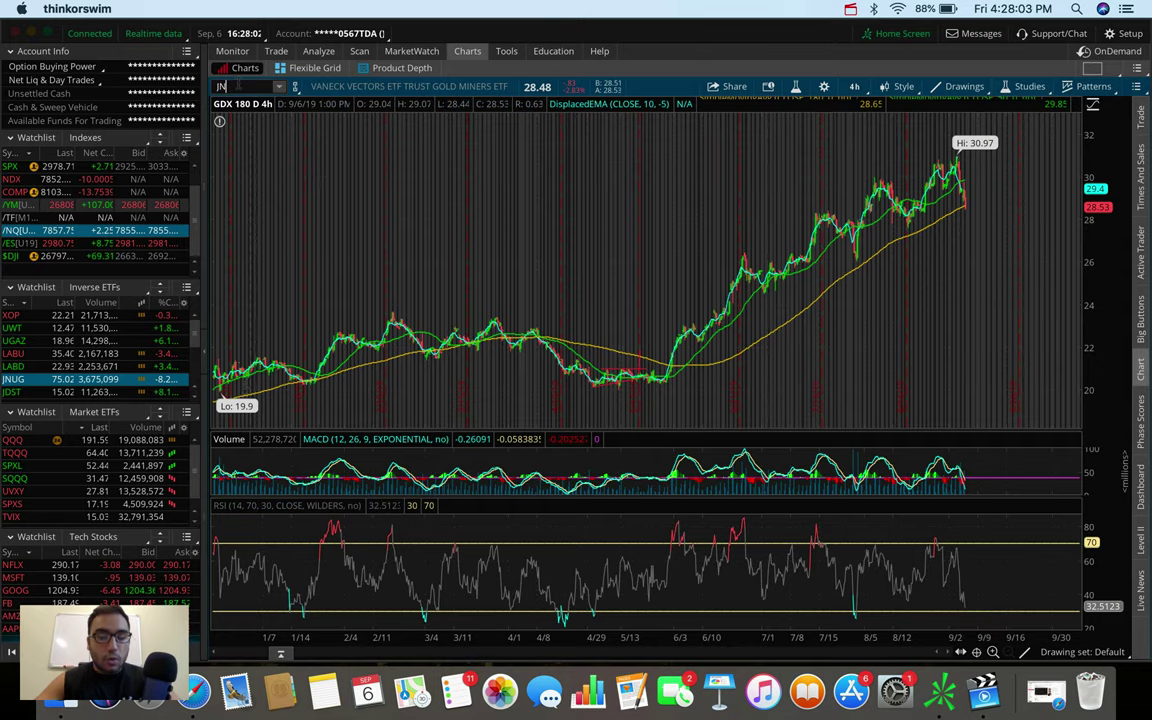
Chart JNUG and measure the percentage move between its early-September high and the latest price
left_click(255, 87)
type("JNUG")
key("Return")
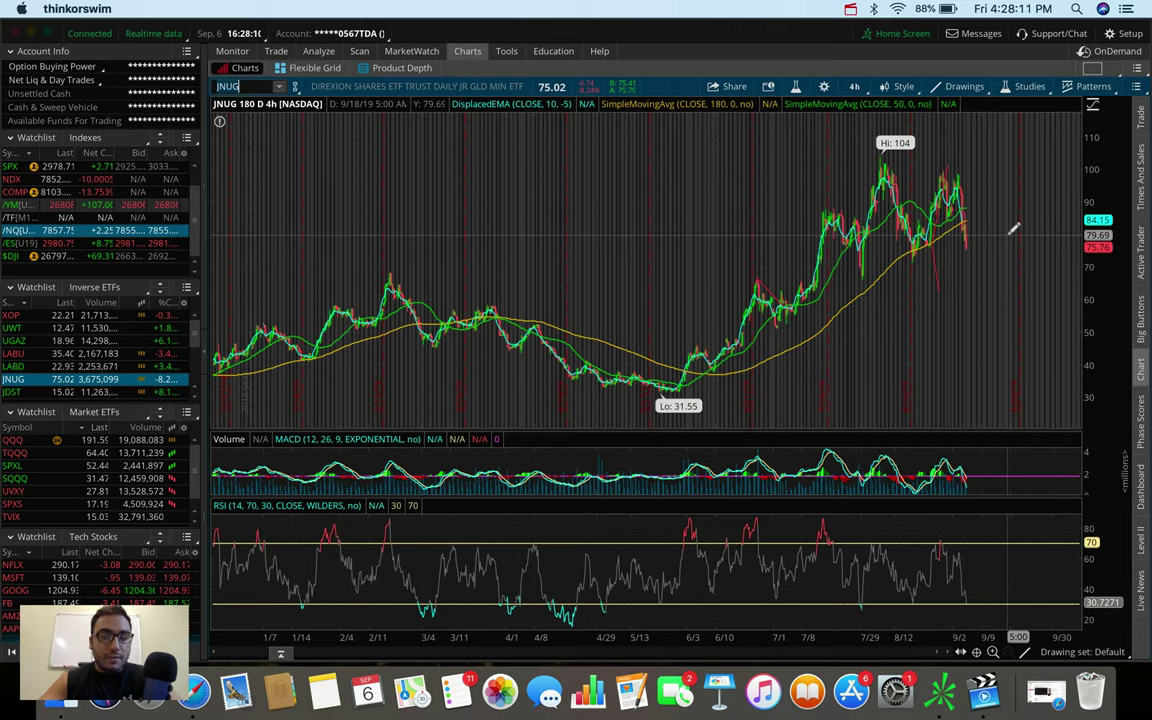
left_click_drag(1006, 249, 1003, 172)
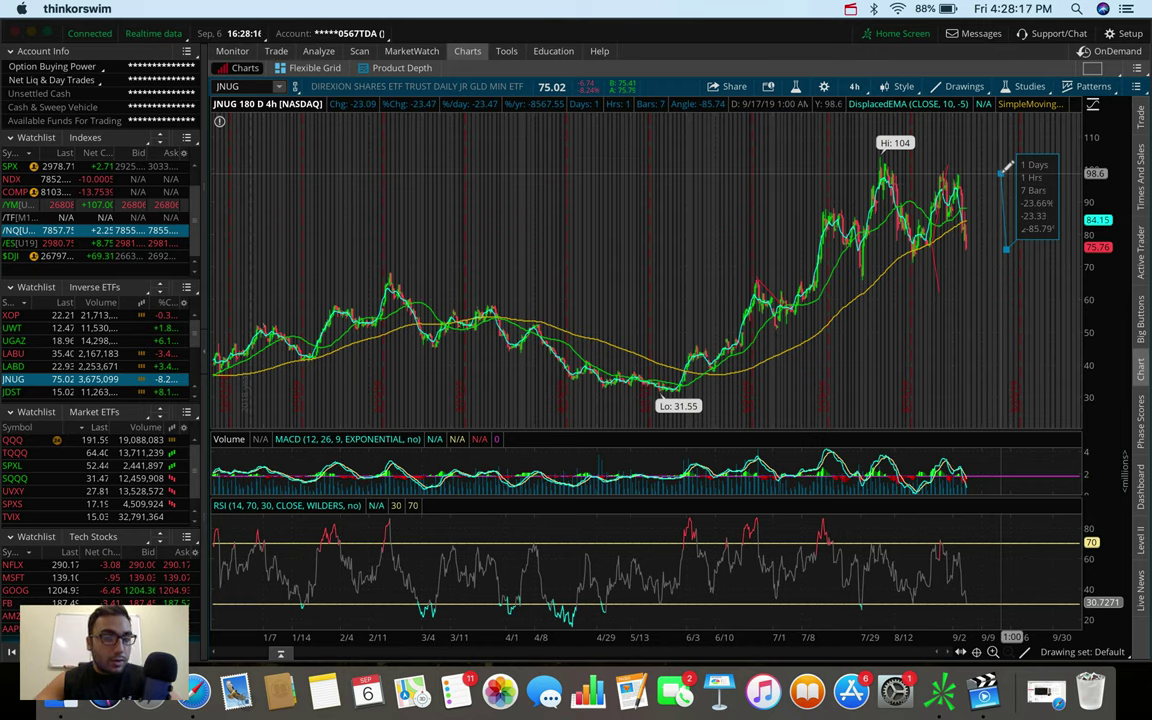
Extend the JNUG percentage measurement to about the 100 level and check the move around the latest price
left_click_drag(1007, 166, 1007, 162)
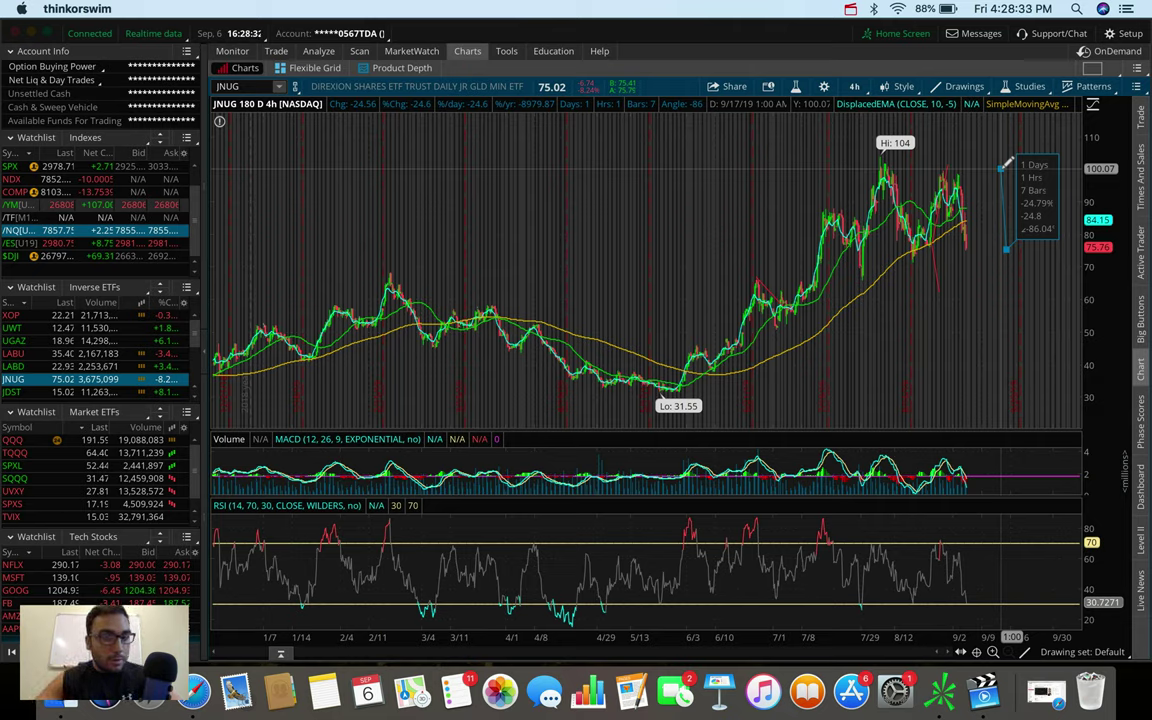
left_click_drag(1008, 163, 1014, 242)
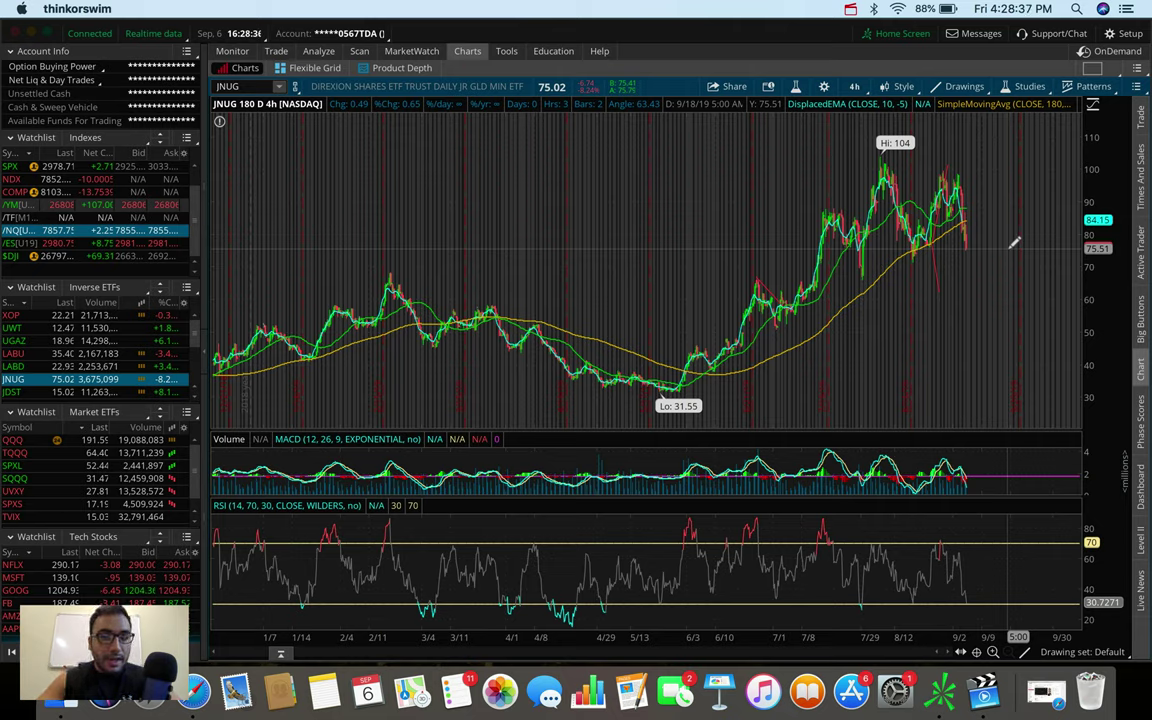
left_click_drag(1014, 242, 1012, 240)
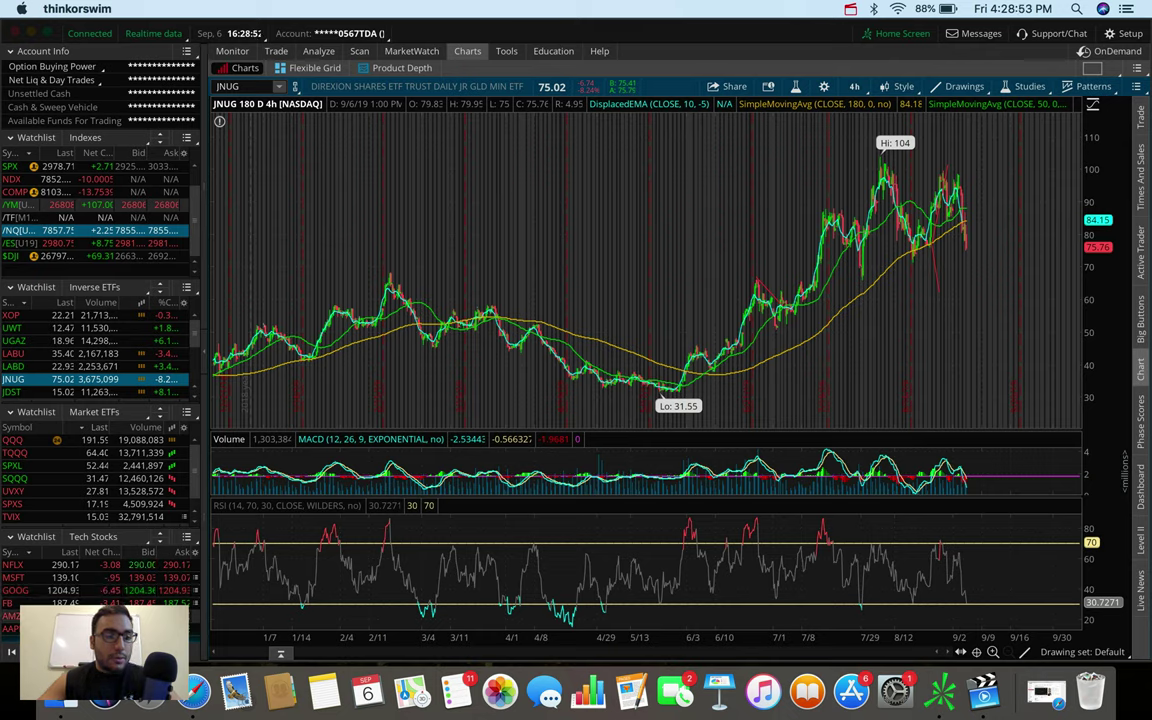
Show FB from the Tech Stocks watchlist and examine its recent price action against the trendlines and moving averages
left_click(13, 605)
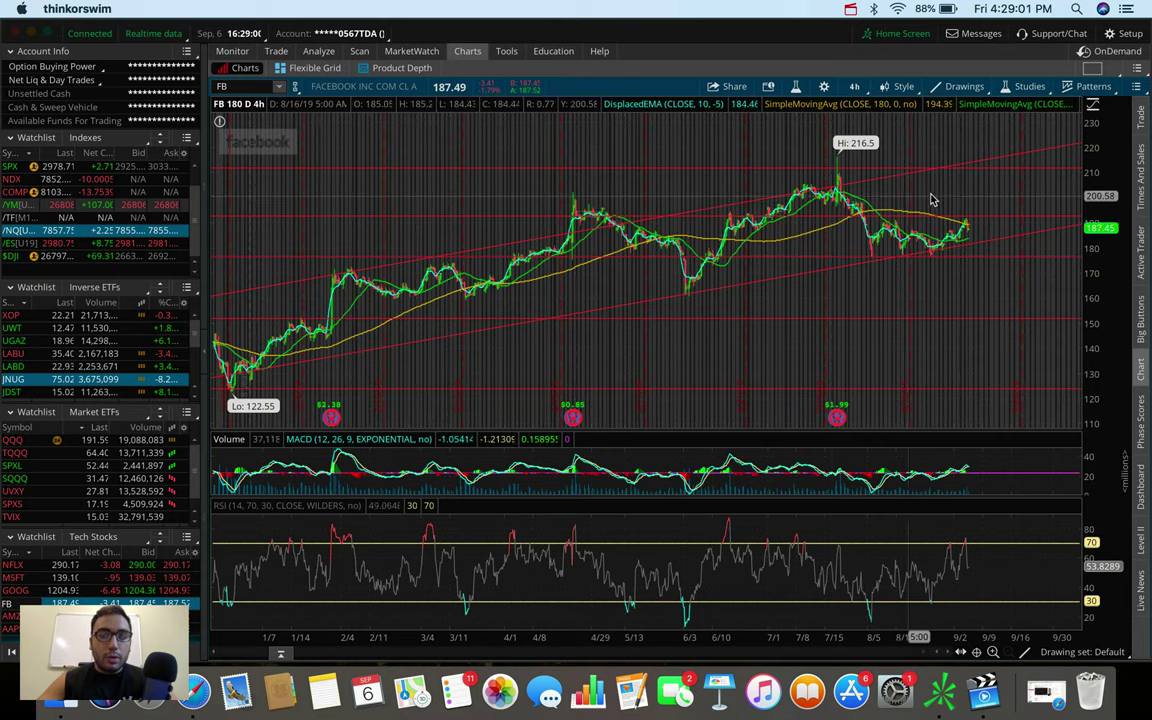
left_click_drag(1010, 210, 930, 200)
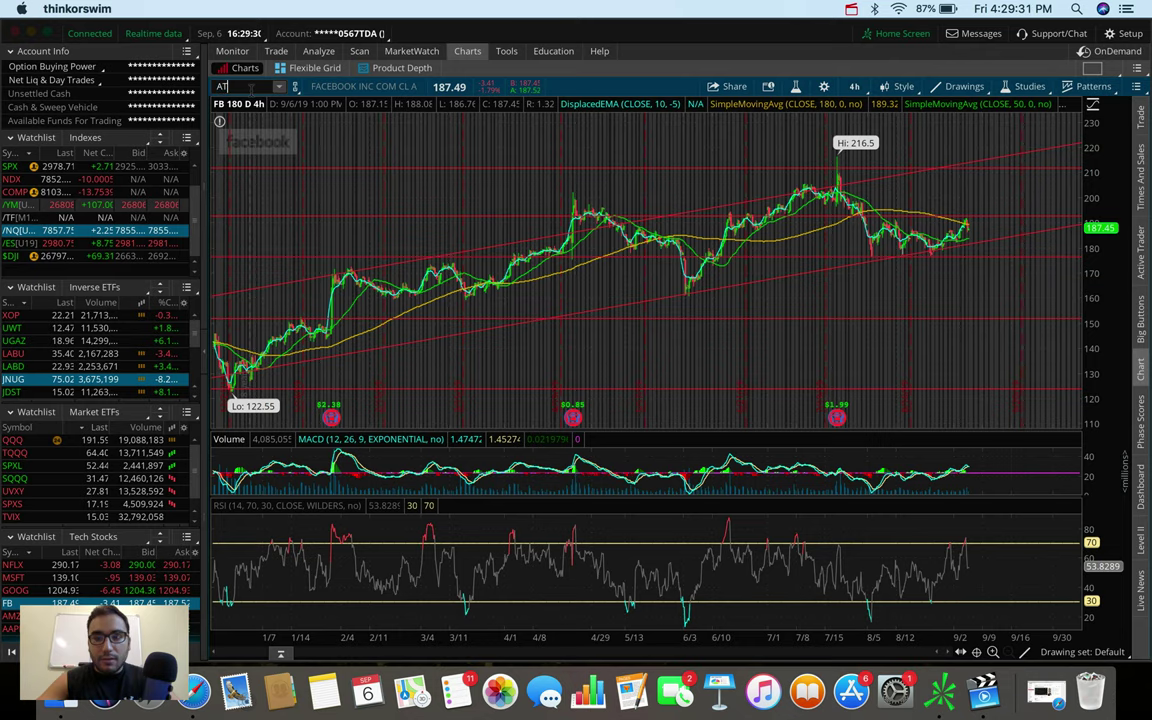
Chart ATVI on the 1 Y : 1D time frame and examine its horizontal resistance and support lines
key("Return")
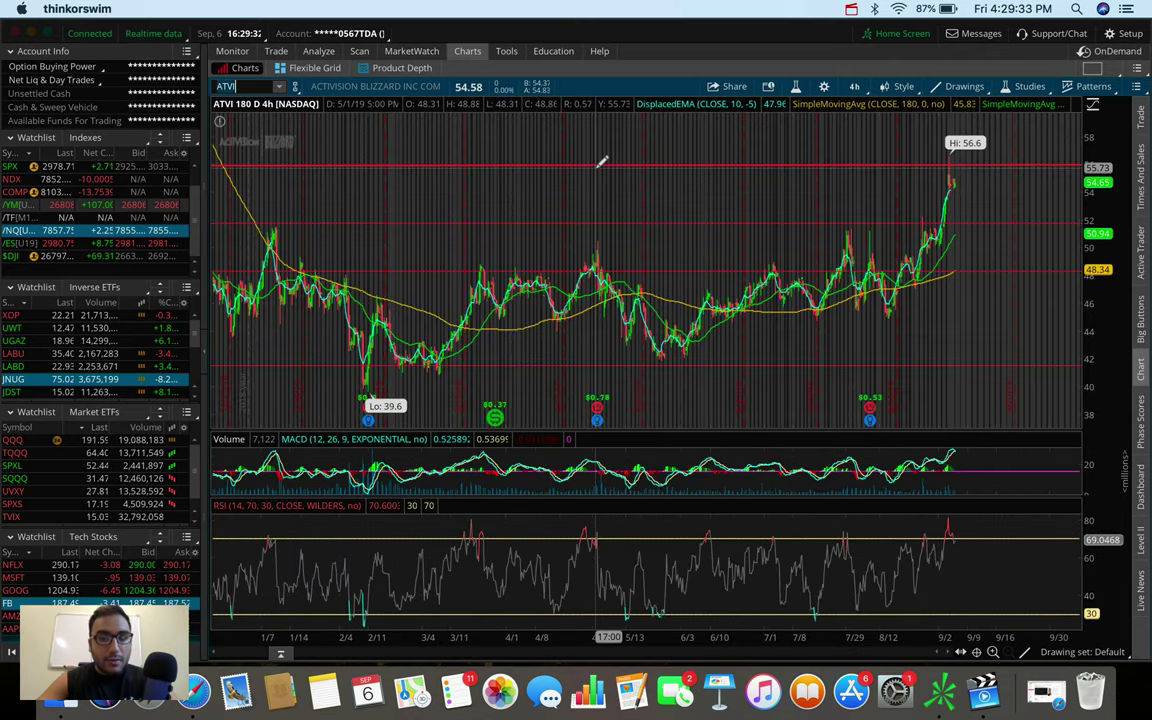
left_click(854, 86)
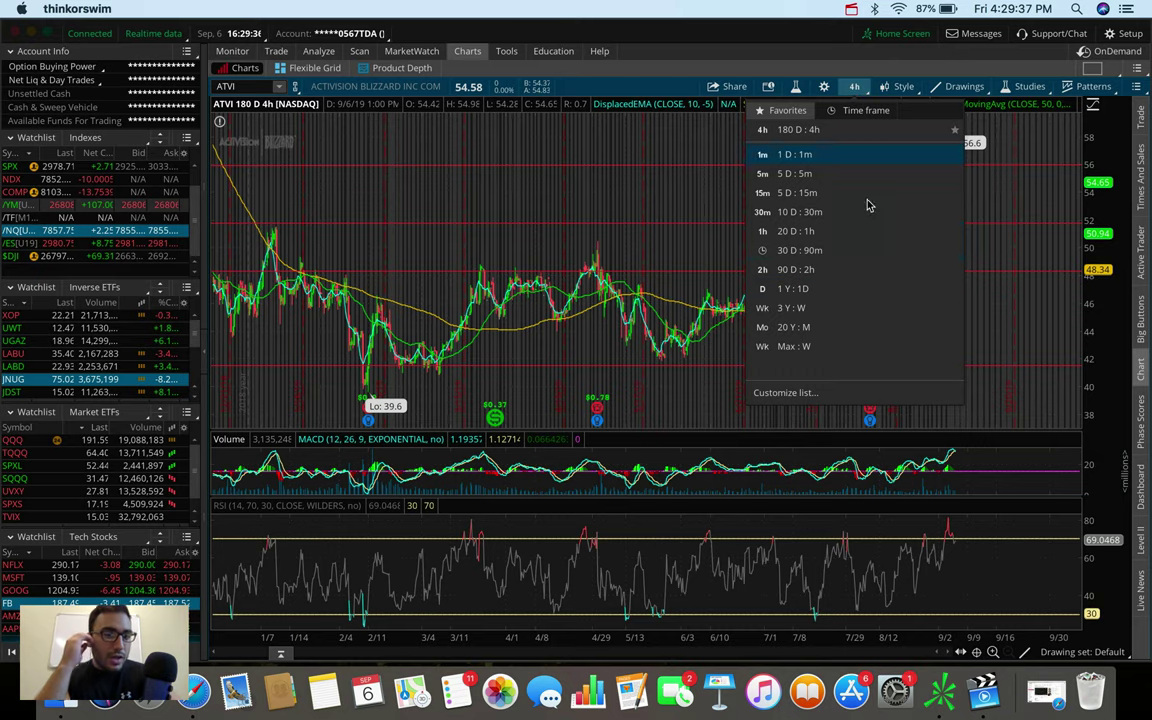
left_click(833, 291)
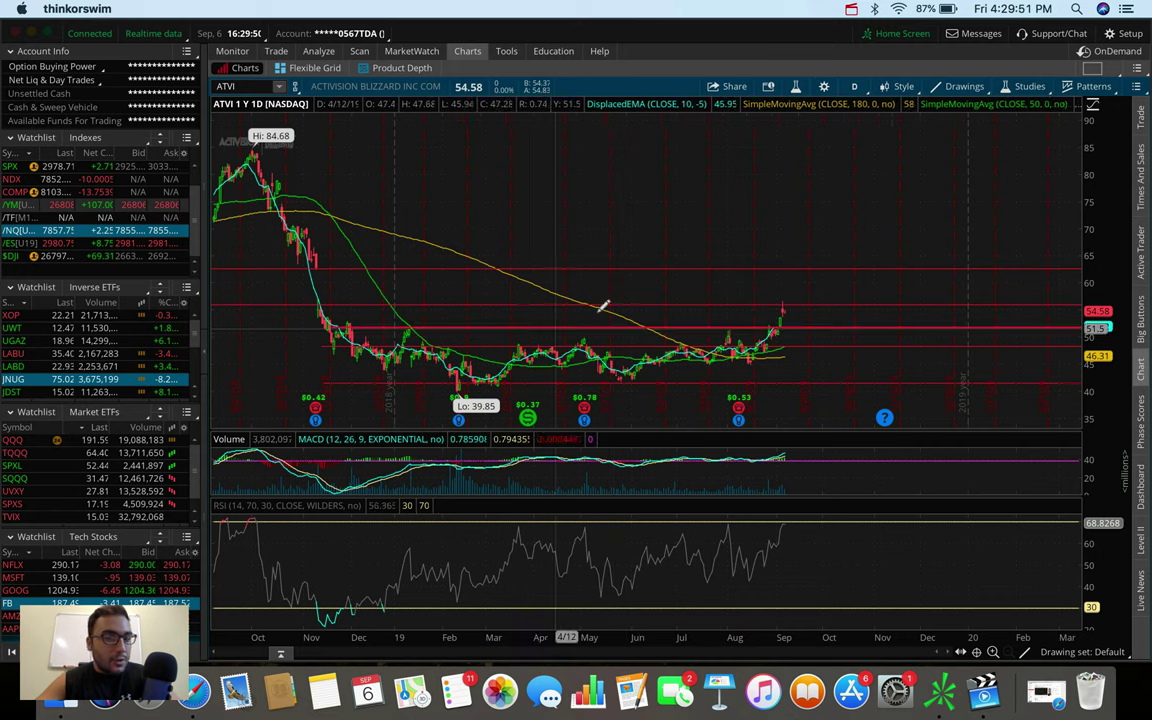
left_click_drag(606, 302, 673, 301)
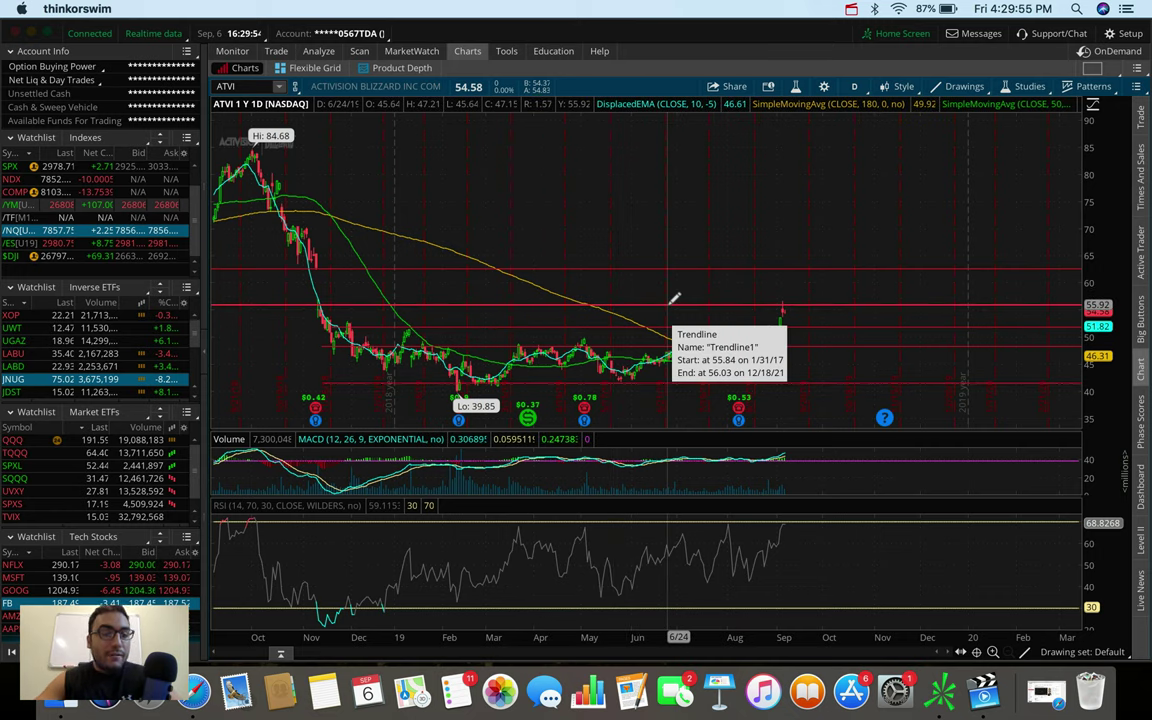
left_click_drag(673, 297, 578, 349)
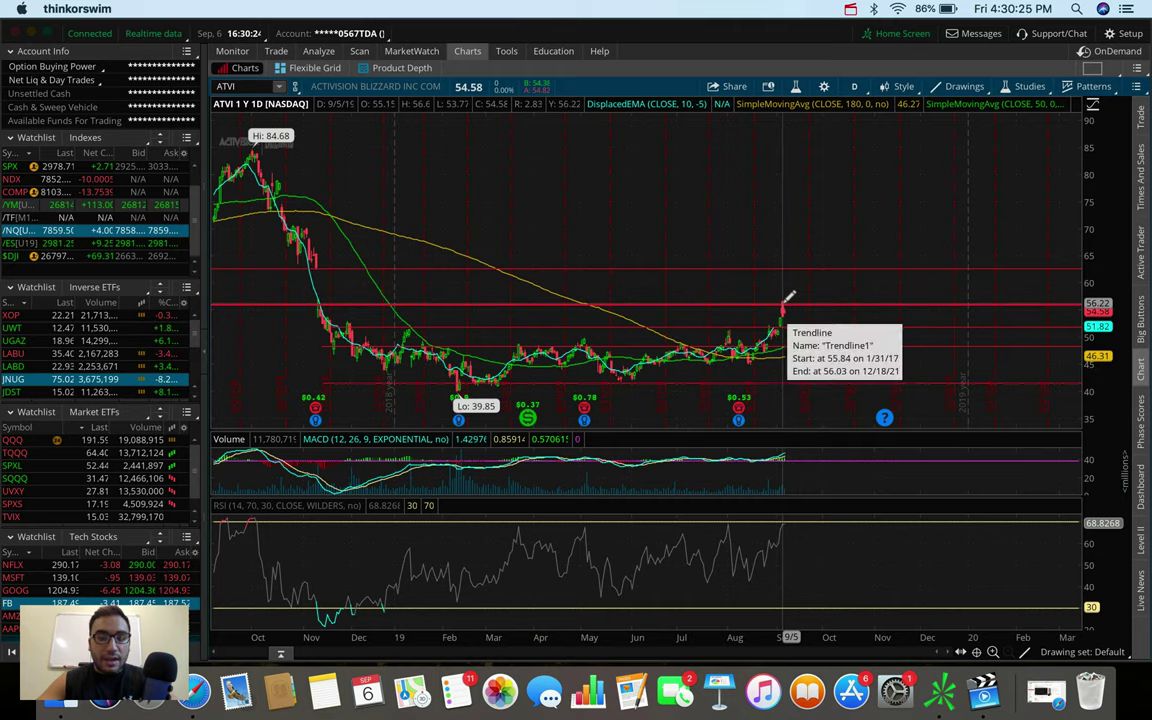
Check ATVI's recent high on the 180 D : 4h time frame and return the chart to 1 Y : 1D
left_click(856, 86)
left_click(812, 266)
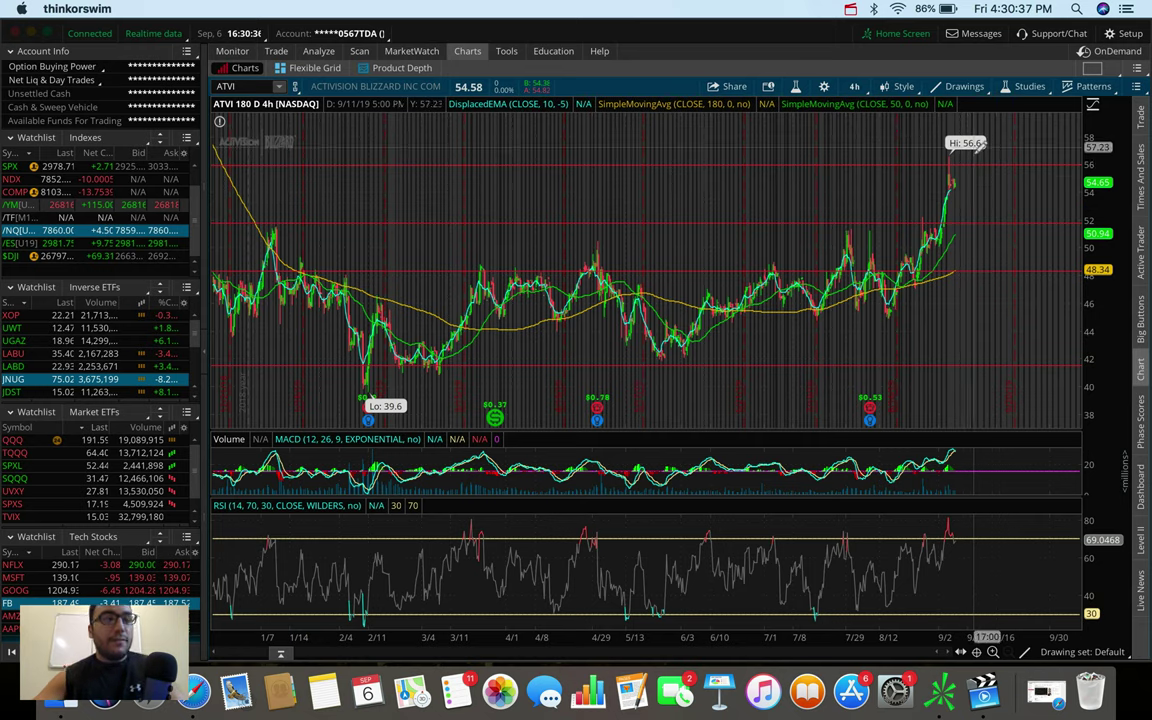
left_click(972, 160)
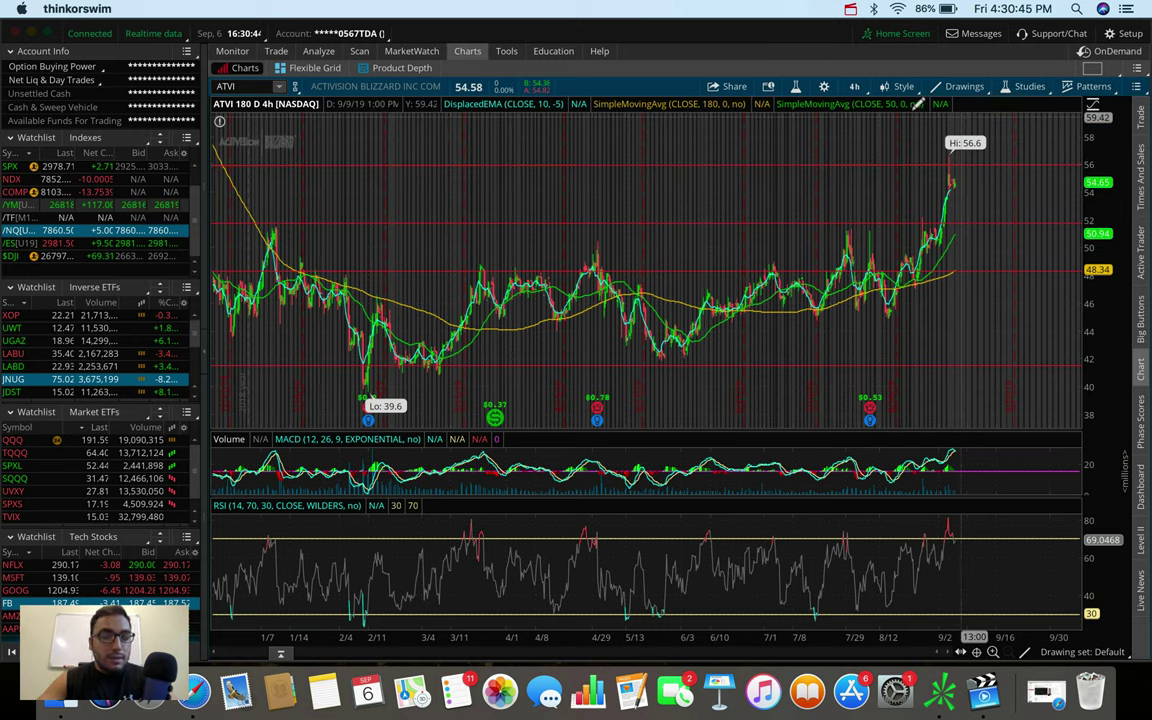
left_click(854, 86)
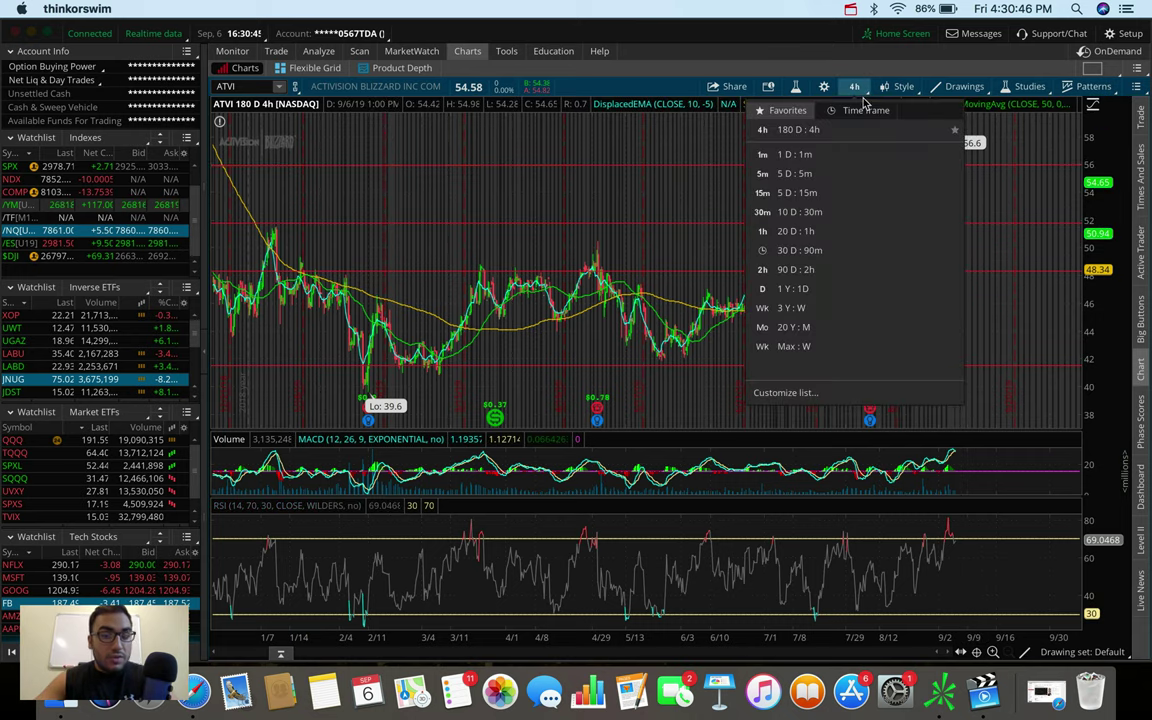
left_click(828, 290)
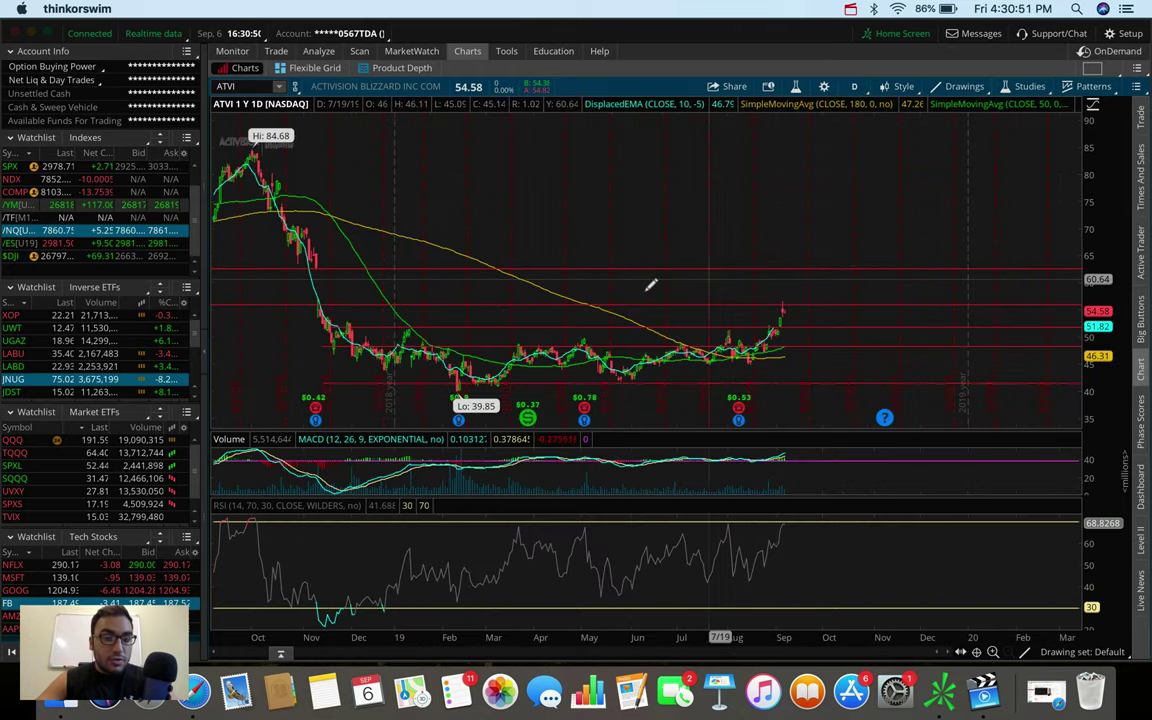